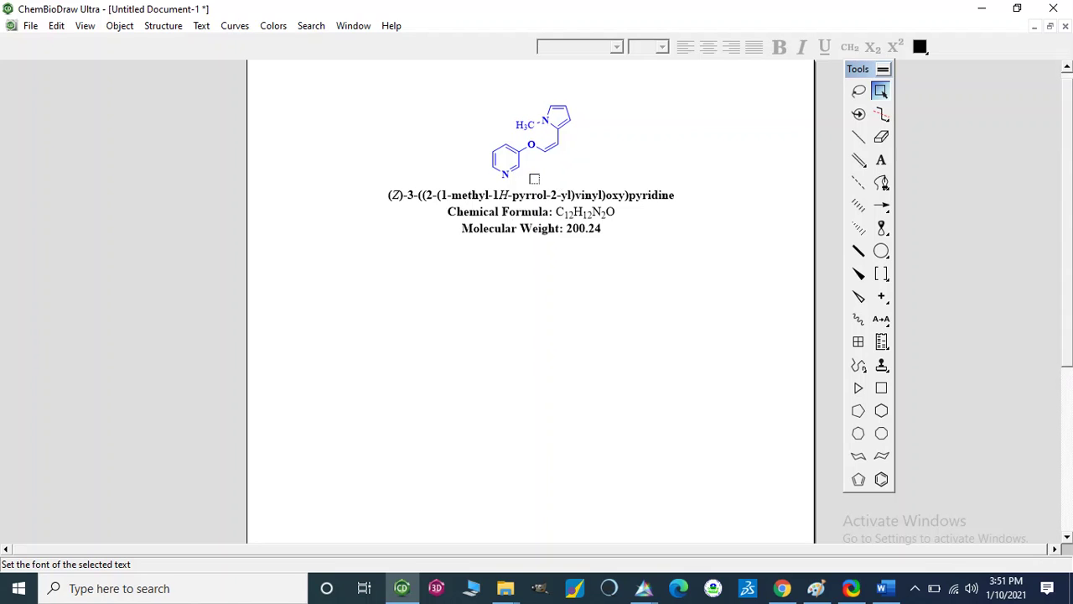
- Place a benzene ring below the reference and add an ethyl chain off its upper-right vertex
{"action": "left_click", "coordinate": [882, 480]}
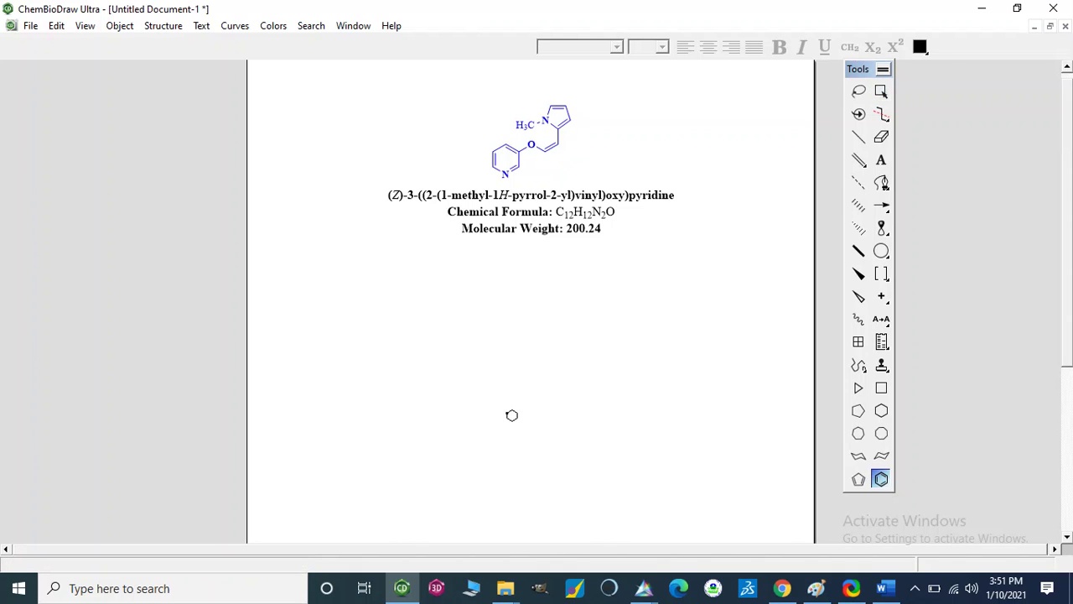
{"action": "left_click", "coordinate": [512, 415]}
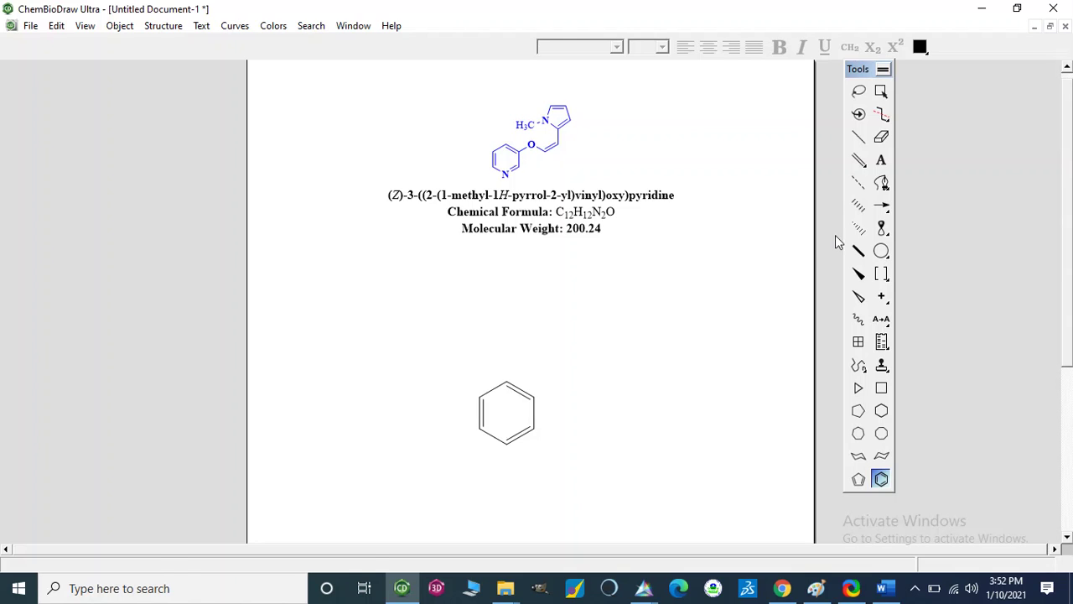
{"action": "left_click", "coordinate": [858, 138]}
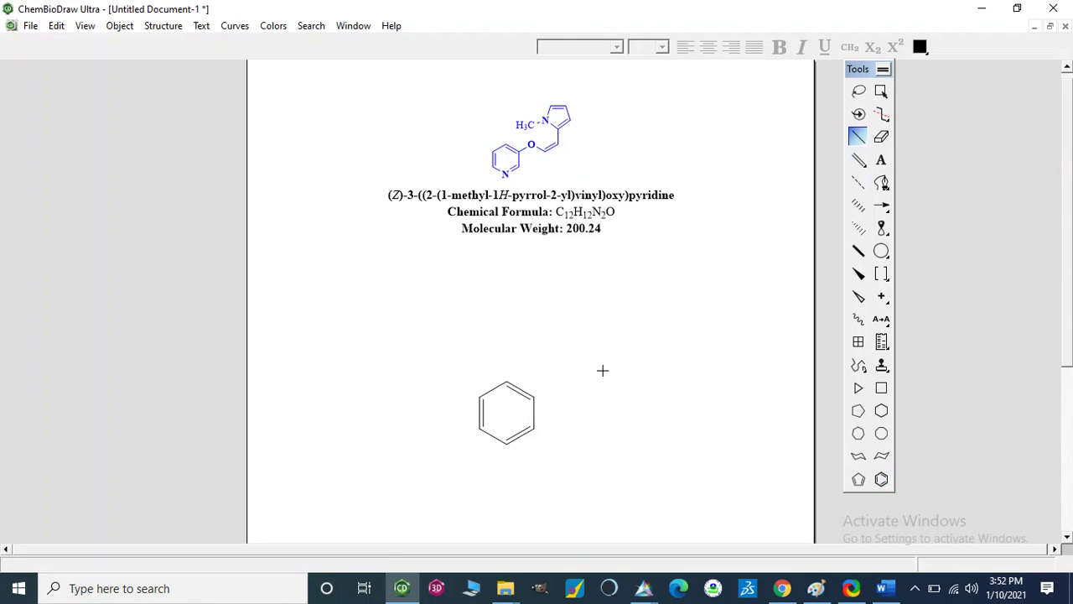
{"action": "left_click", "coordinate": [535, 395]}
{"action": "left_click", "coordinate": [562, 382]}
{"action": "key", "text": "ctrl+z"}
{"action": "left_click", "coordinate": [561, 382]}
- Label the ring's bottom atom N and the first chain atom O
{"action": "left_click", "coordinate": [884, 161]}
{"action": "left_click", "coordinate": [507, 445]}
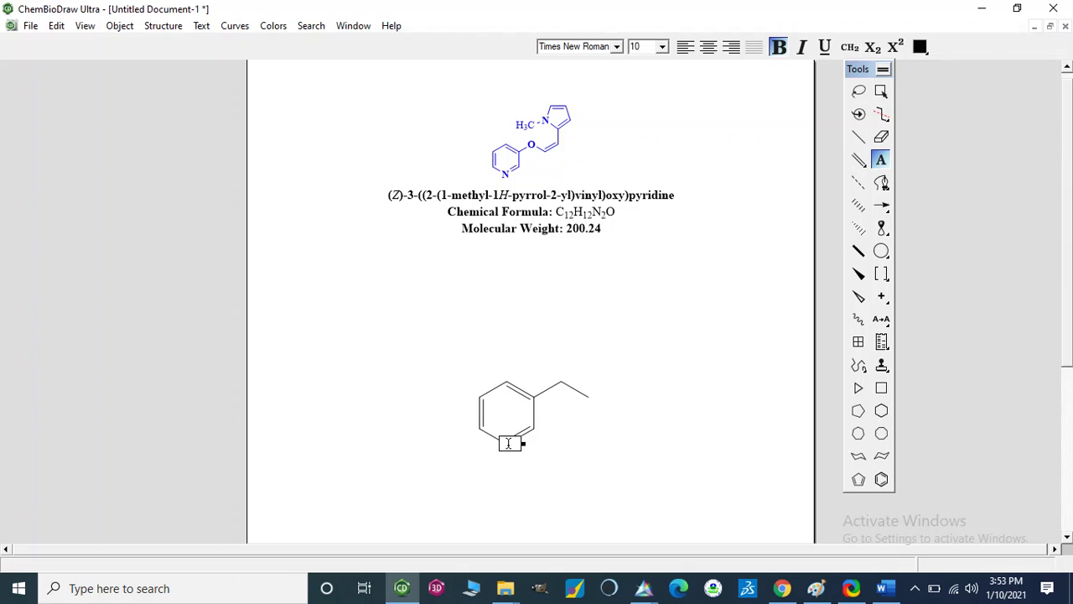
{"action": "type", "text": "N"}
{"action": "left_click", "coordinate": [573, 447]}
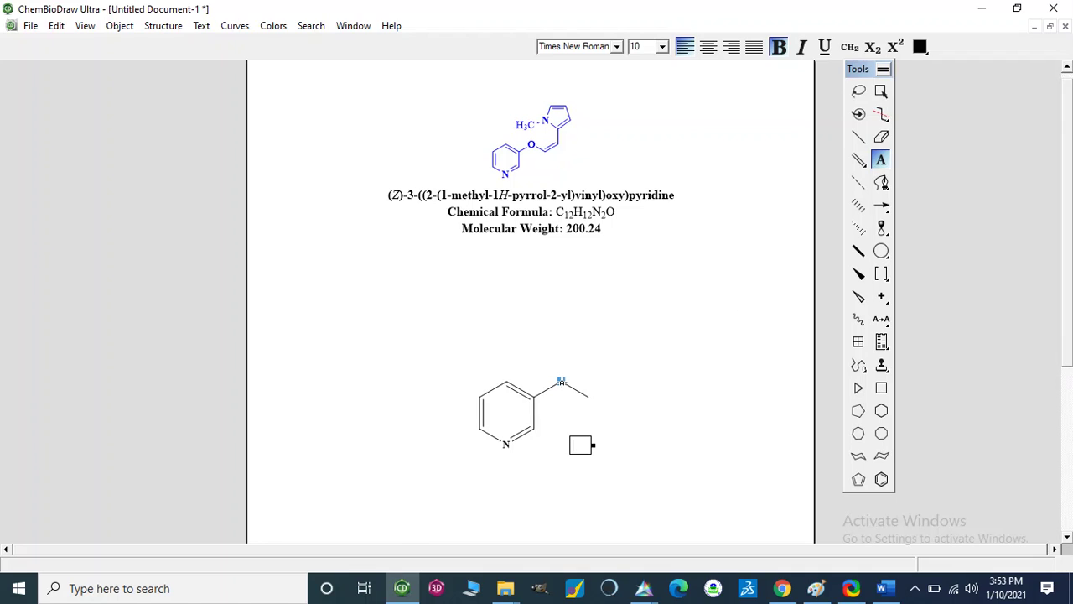
{"action": "left_click", "coordinate": [562, 382]}
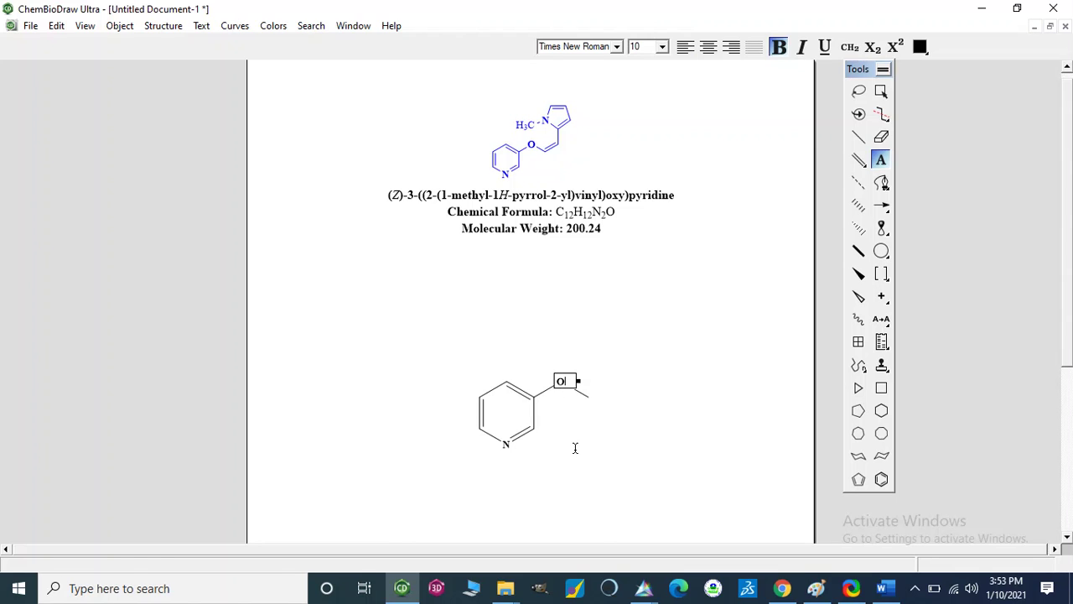
{"action": "left_click", "coordinate": [858, 136]}
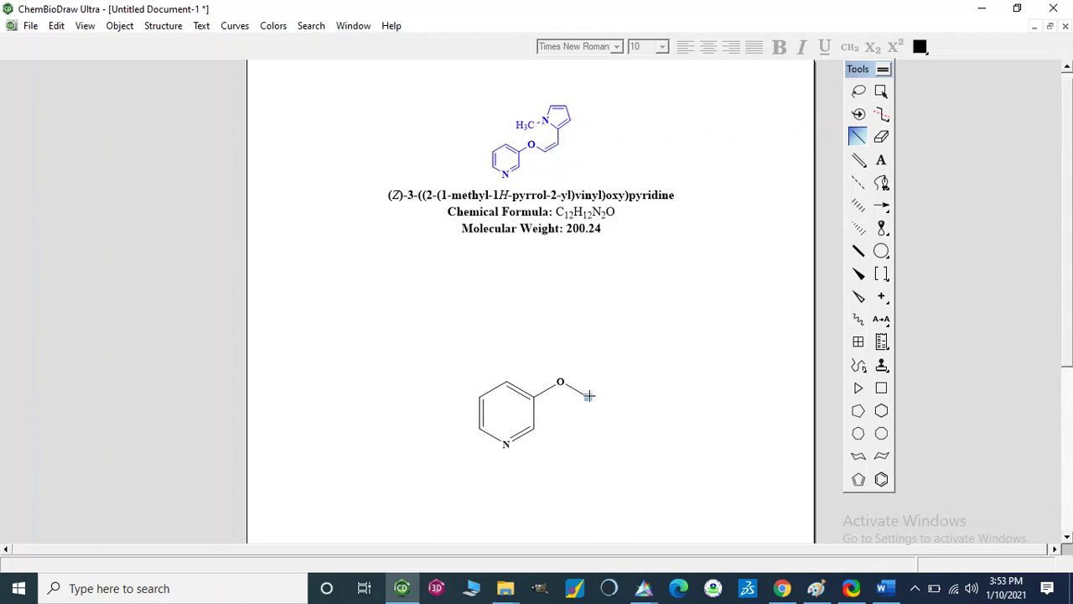
- Try a double bond at the chain end, then erase the faulty terminal bond
{"action": "left_click", "coordinate": [589, 395]}
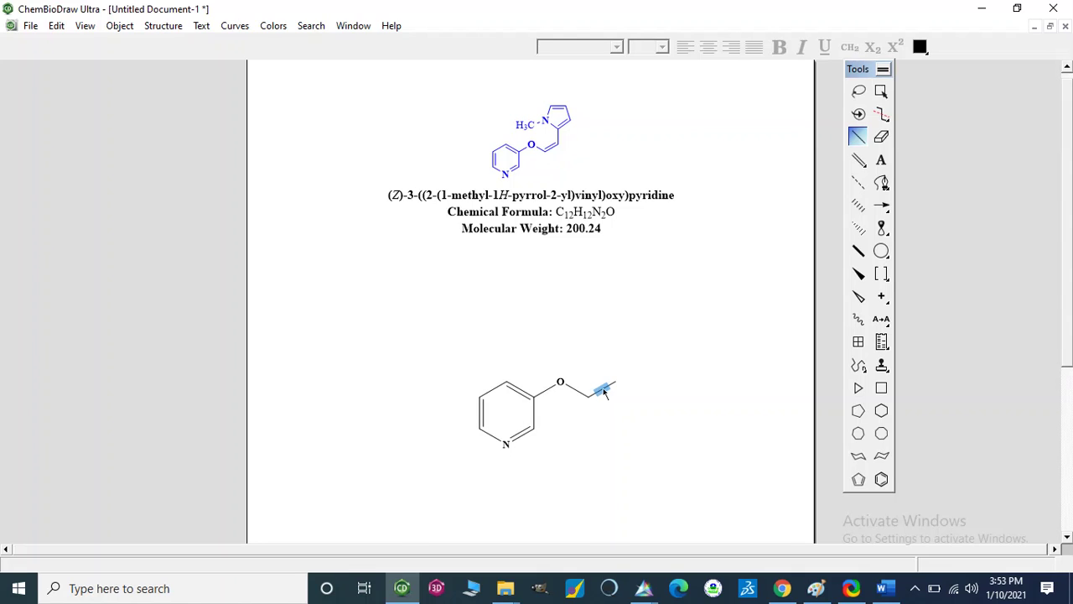
{"action": "left_click", "coordinate": [602, 392]}
{"action": "left_click", "coordinate": [602, 391]}
{"action": "left_click", "coordinate": [882, 140]}
{"action": "left_click", "coordinate": [611, 388]}
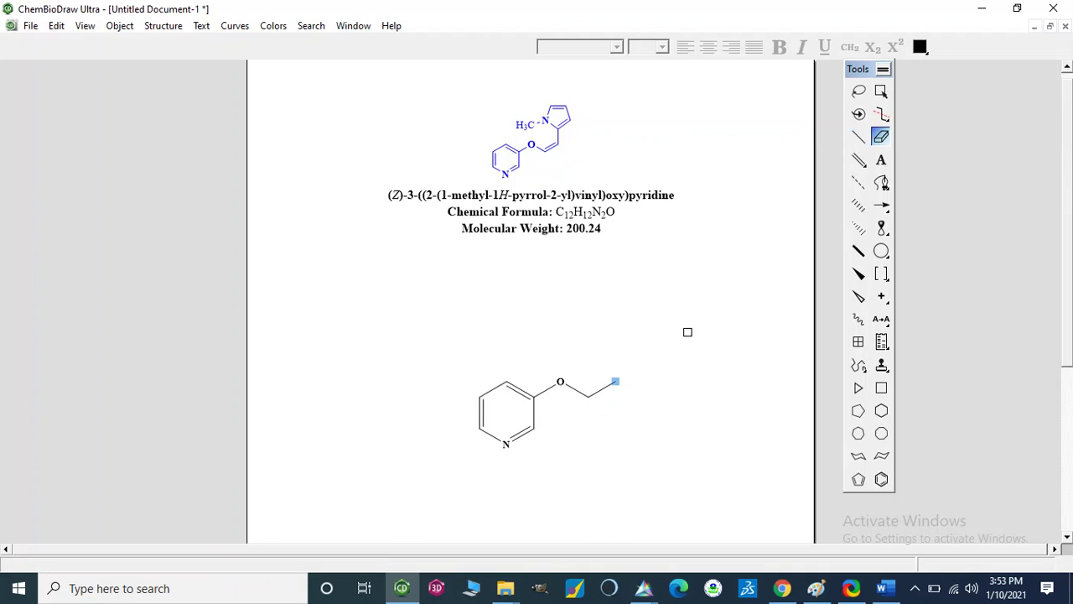
{"action": "left_click", "coordinate": [604, 391]}
- Redraw the C=C double bond off the oxygen and add a vertical bond up from its end
{"action": "left_click", "coordinate": [857, 163]}
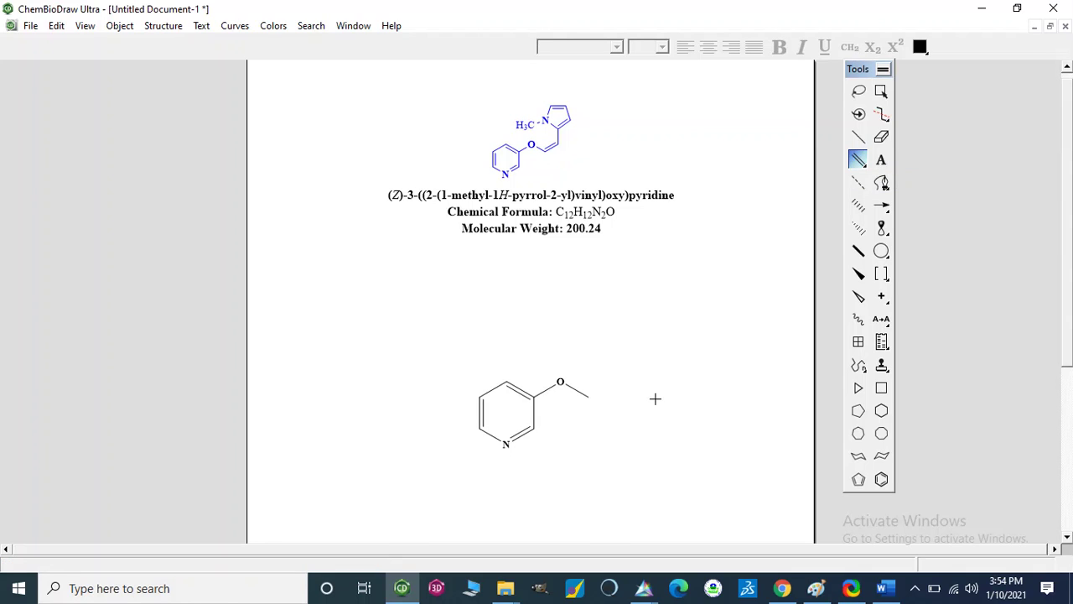
{"action": "left_click", "coordinate": [588, 396]}
{"action": "left_click", "coordinate": [858, 137]}
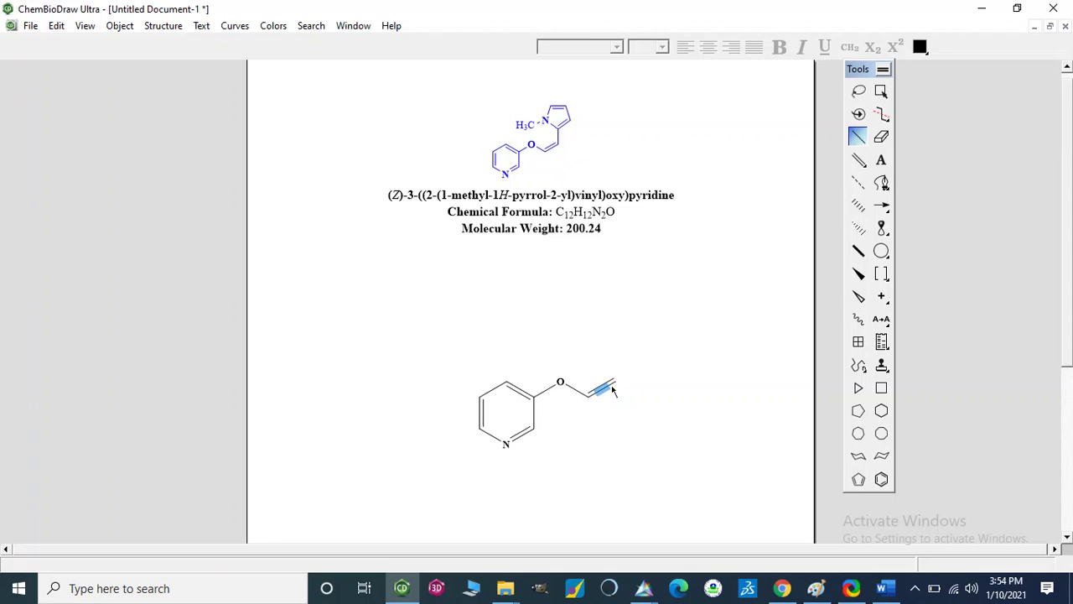
{"action": "left_click_drag", "start_coordinate": [615, 380], "coordinate": [617, 353]}
{"action": "key", "text": "ctrl+z"}
{"action": "left_click", "coordinate": [615, 382]}
{"action": "key", "text": "ctrl+z"}
{"action": "left_click_drag", "start_coordinate": [614, 383], "coordinate": [616, 351]}
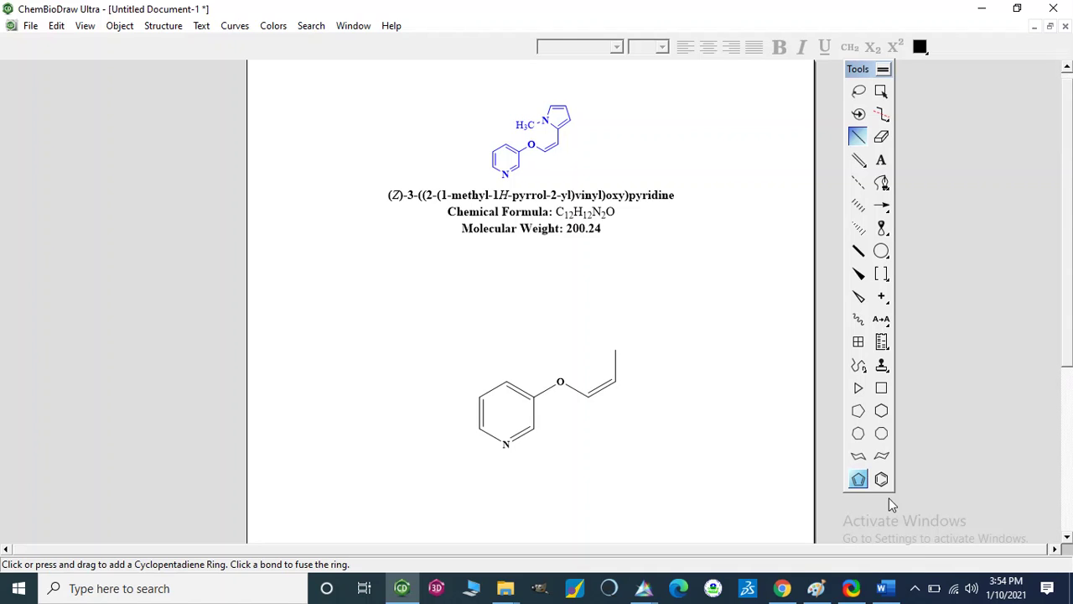
- Attach a cyclopentadiene ring to the top of the vertical vinyl bond
{"action": "left_click", "coordinate": [858, 481]}
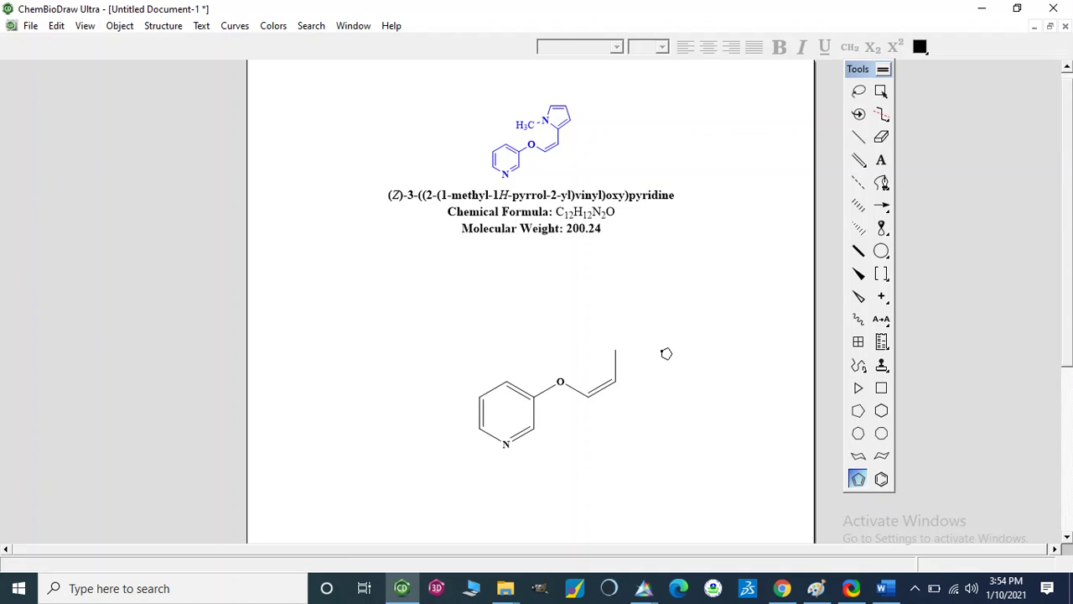
{"action": "mouse_move", "coordinate": [620, 350]}
{"action": "left_mouse_down"}
{"action": "mouse_move", "coordinate": [631, 334]}
{"action": "mouse_move", "coordinate": [618, 332]}
{"action": "mouse_move", "coordinate": [627, 341]}
{"action": "mouse_move", "coordinate": [630, 324]}
{"action": "mouse_move", "coordinate": [630, 335]}
{"action": "left_mouse_up"}
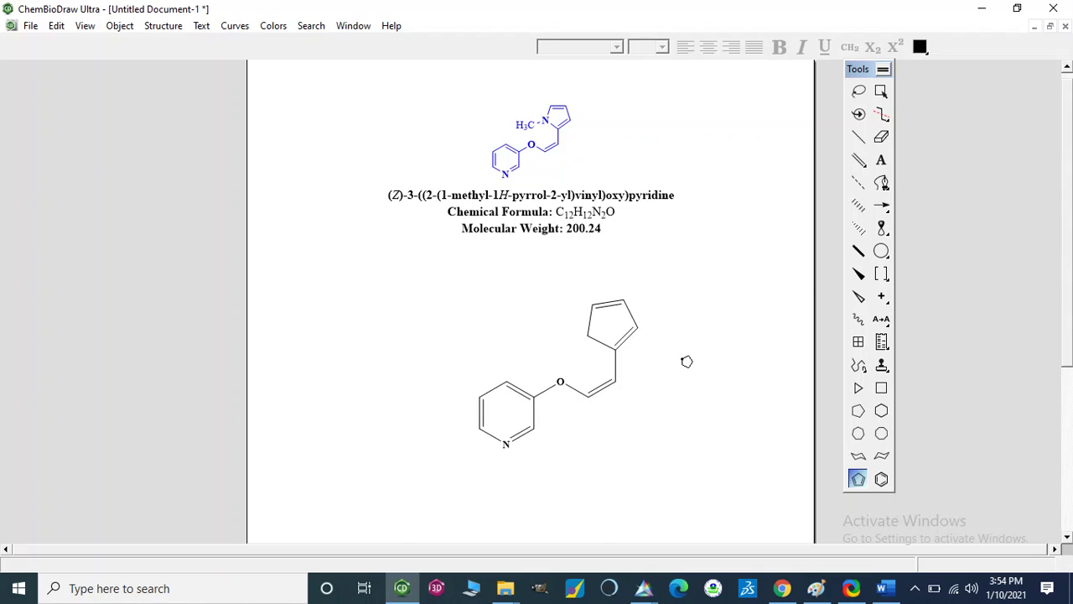
- Label a five-membered ring atom N and draw a methyl bond leftward from it
{"action": "left_click", "coordinate": [883, 160]}
{"action": "left_click", "coordinate": [588, 335]}
{"action": "type", "text": "N"}
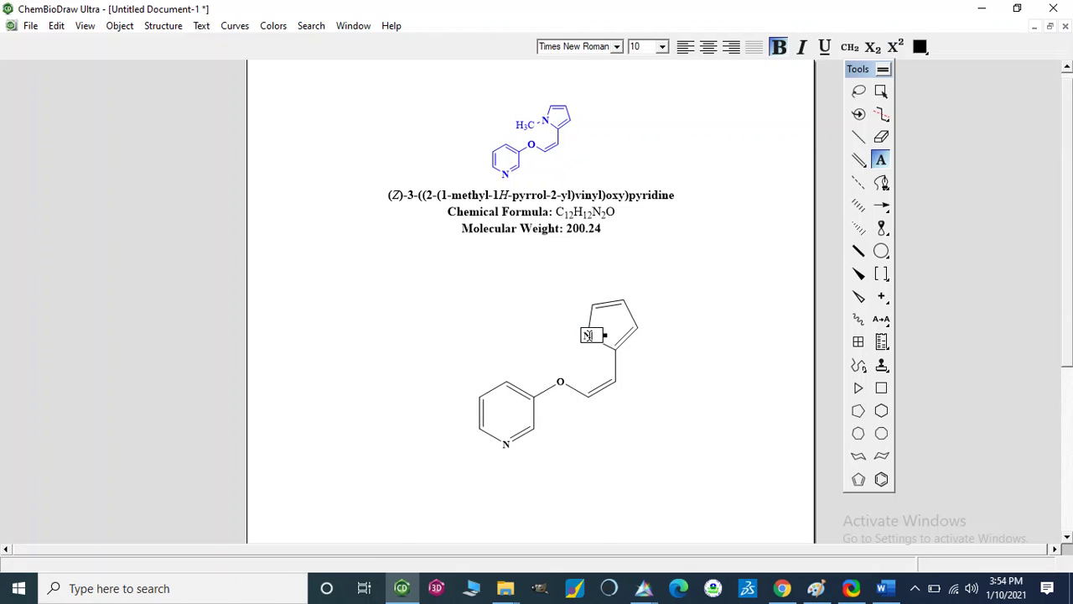
{"action": "left_click", "coordinate": [692, 364]}
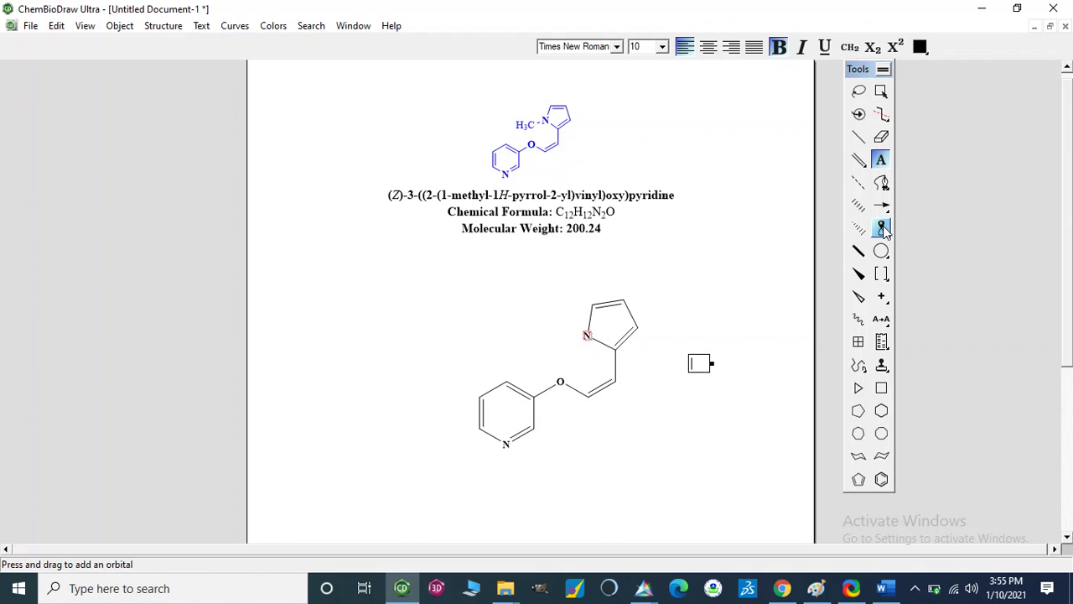
{"action": "left_click", "coordinate": [858, 137]}
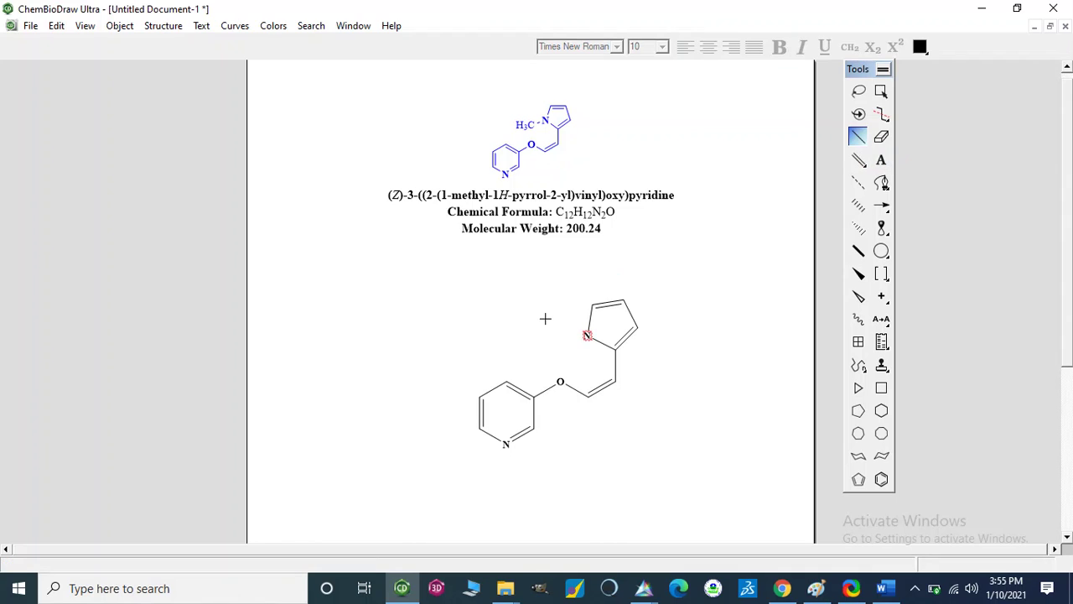
{"action": "left_click_drag", "start_coordinate": [587, 336], "coordinate": [569, 335]}
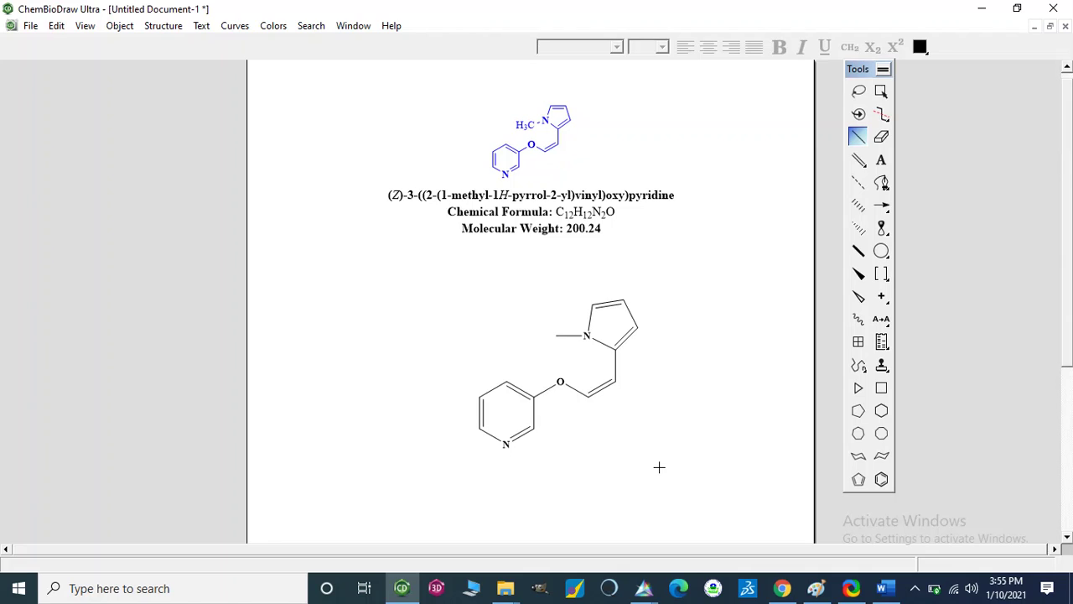
{"action": "key", "text": "XF86MonBrightnessDown"}
{"action": "key", "text": "XF86MonBrightnessDown"}
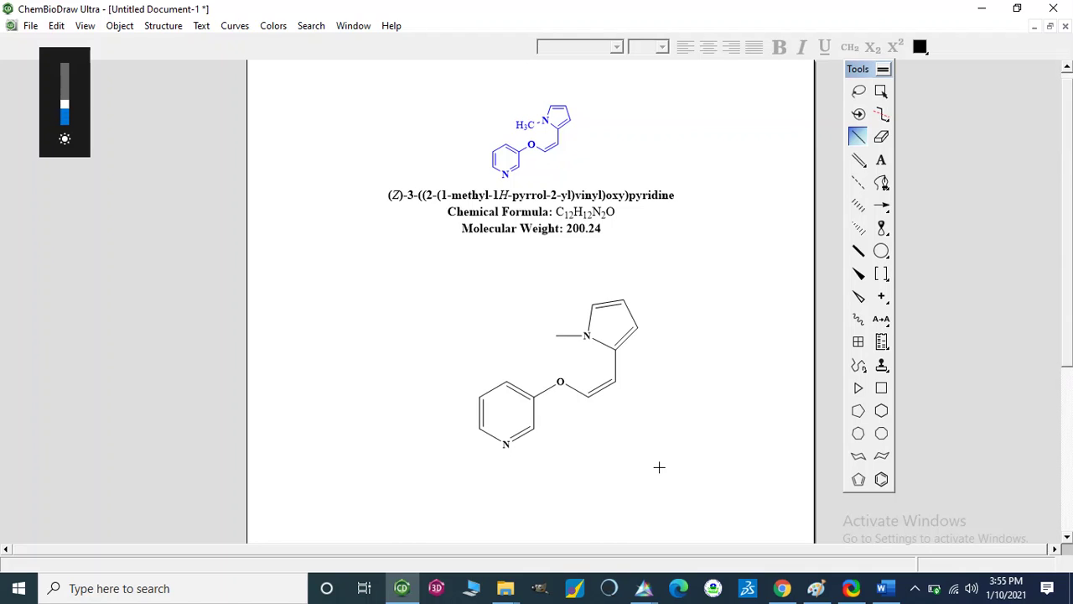
- Label the end of the methyl bond as CH3
{"action": "left_click", "coordinate": [885, 158]}
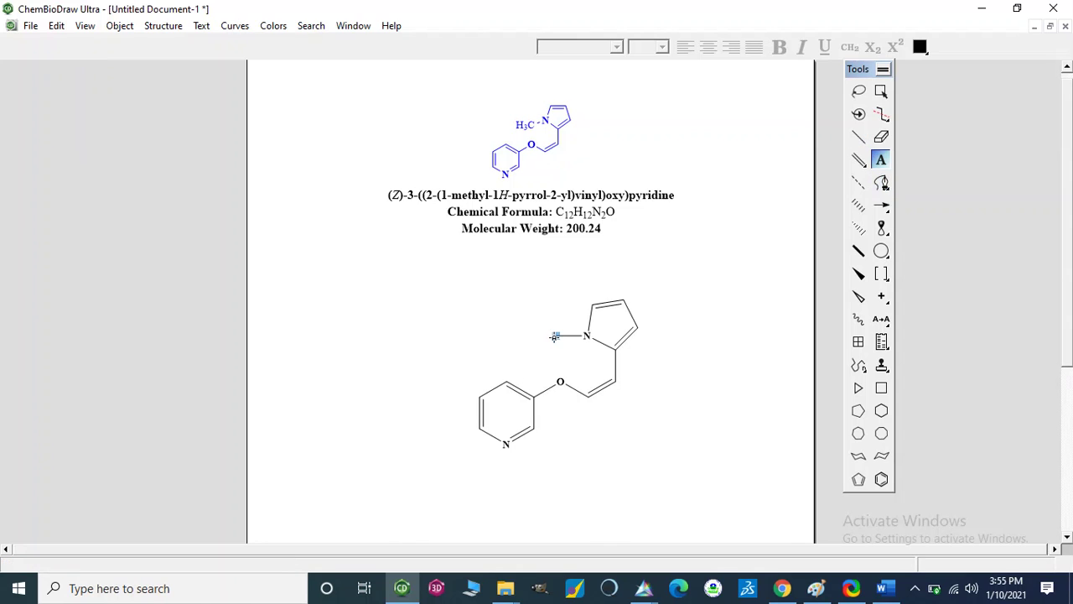
{"action": "left_click", "coordinate": [554, 336]}
{"action": "type", "text": "CH3"}
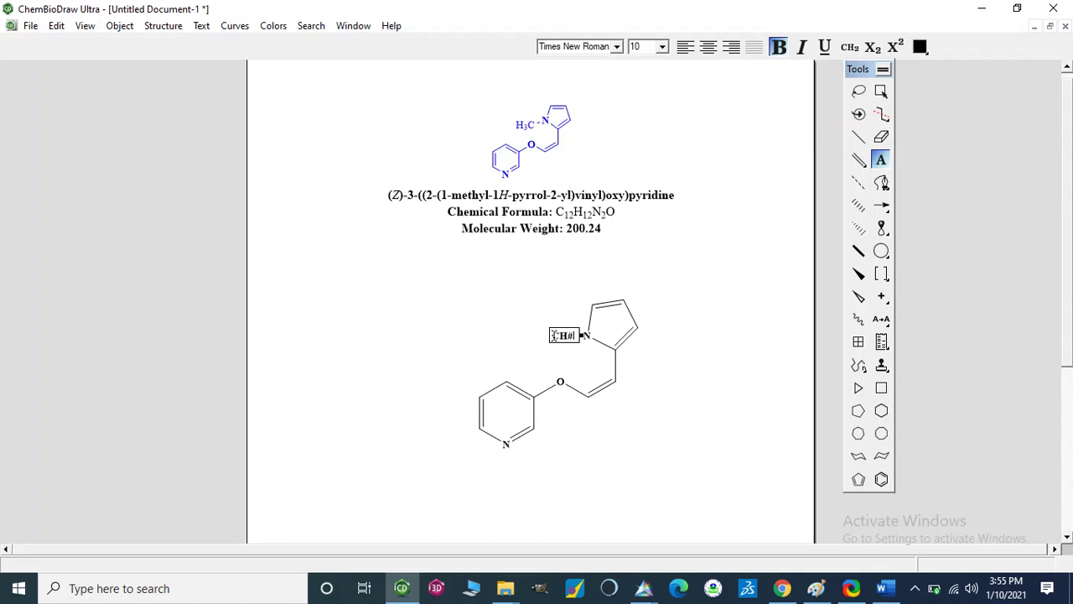
{"action": "key", "text": "BackSpace"}
{"action": "type", "text": "3"}
{"action": "left_click", "coordinate": [642, 385]}
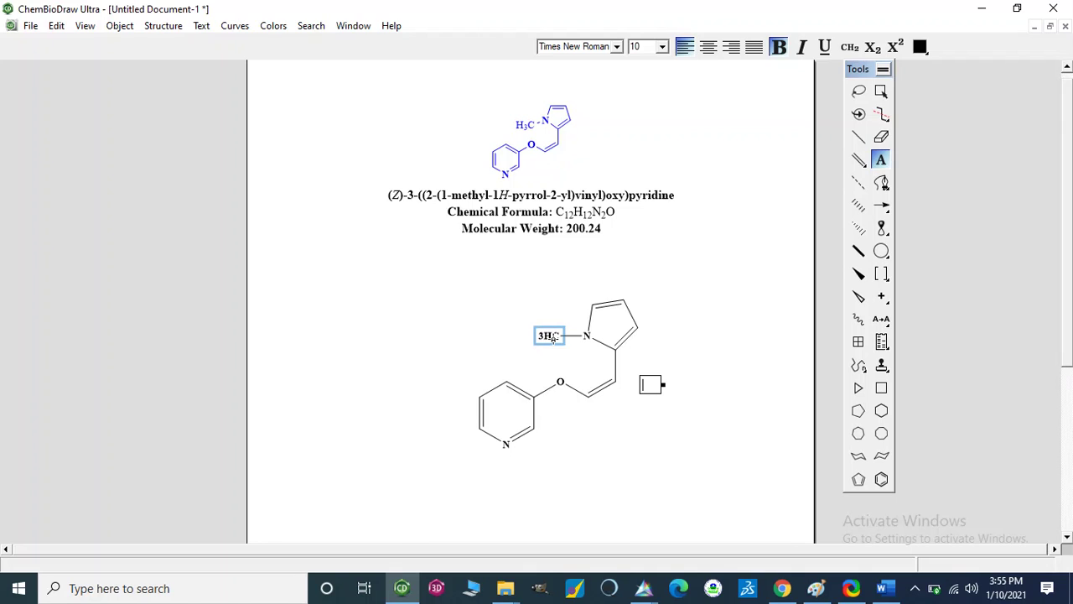
- Make the 3 in the methyl label subscript
{"action": "left_click", "coordinate": [549, 336]}
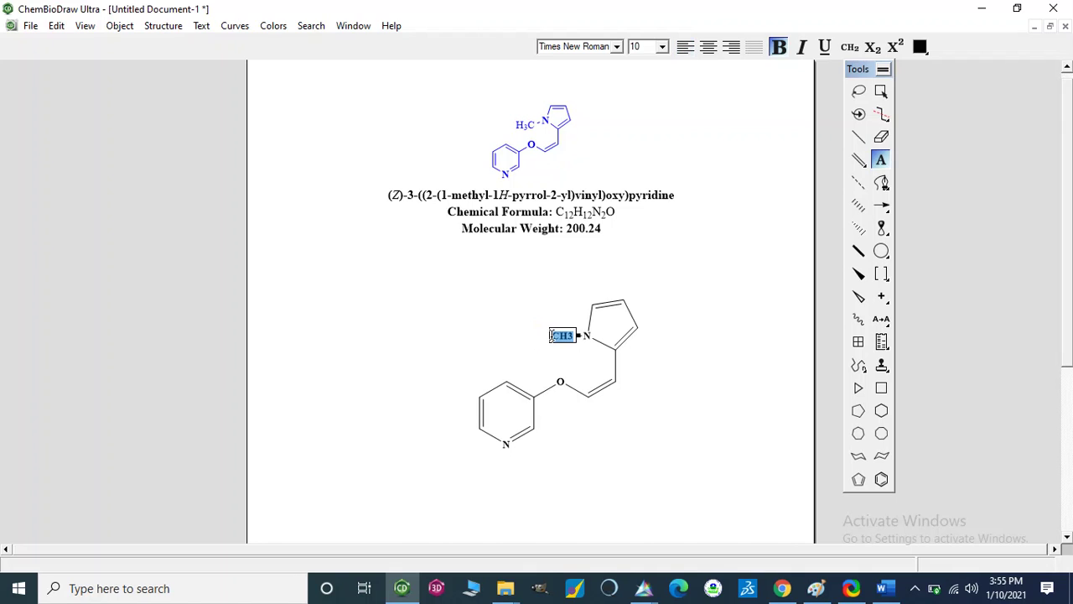
{"action": "left_click", "coordinate": [850, 48]}
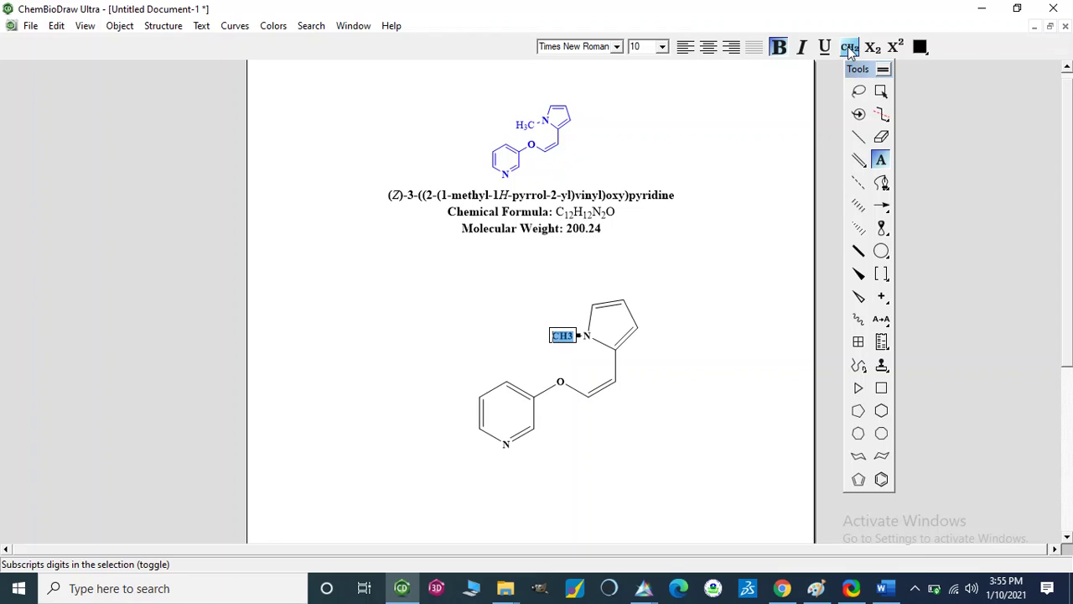
{"action": "left_click", "coordinate": [850, 49]}
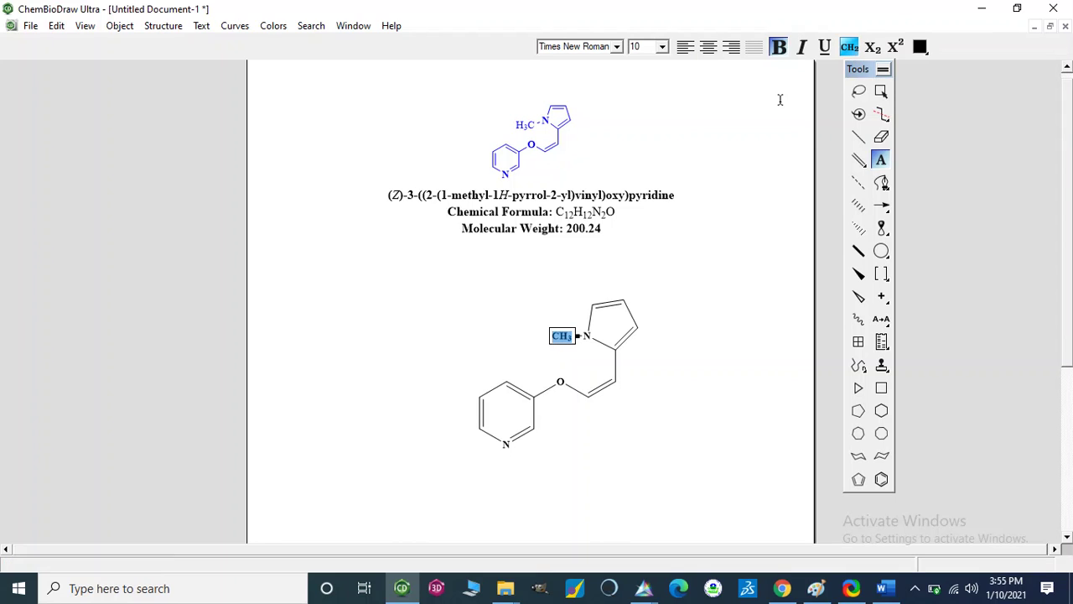
{"action": "left_click", "coordinate": [580, 442]}
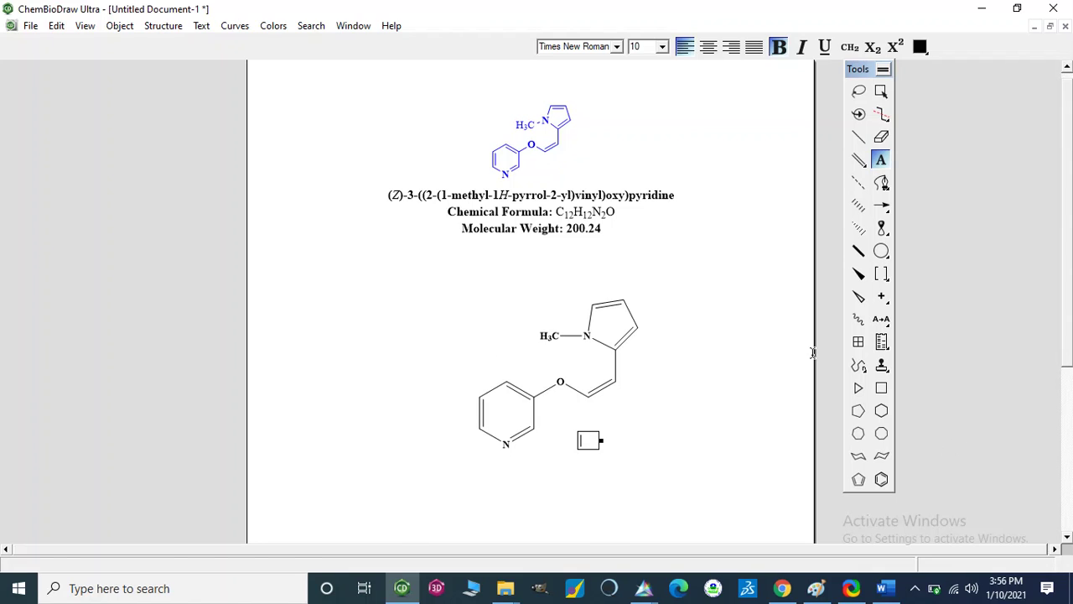
- Set the redrawn molecule's labels to Times New Roman, 12 pt, and reselect it
{"action": "left_click", "coordinate": [881, 90]}
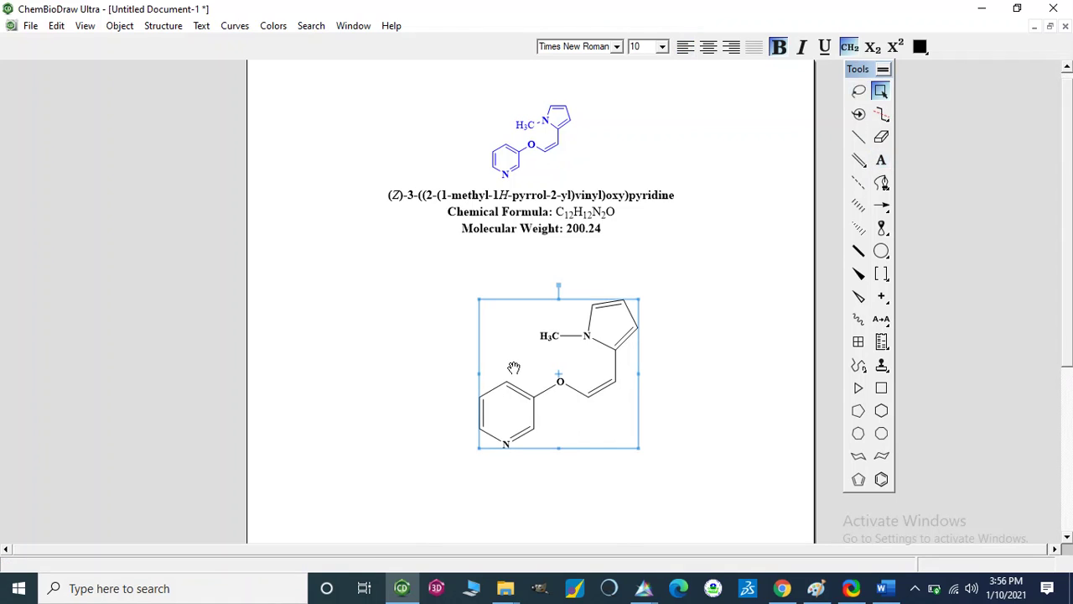
{"action": "left_click", "coordinate": [617, 47]}
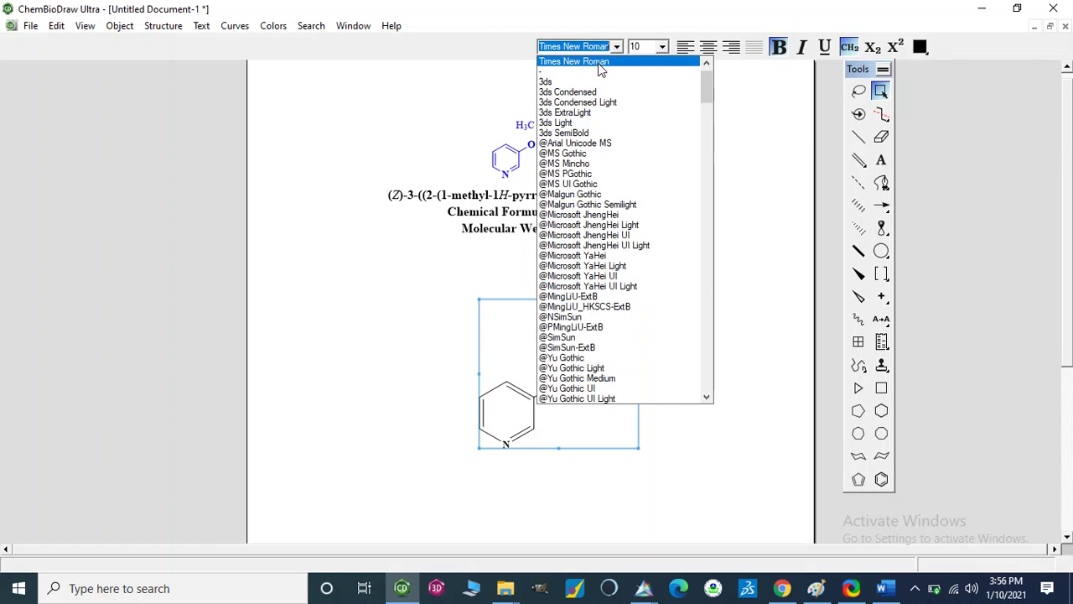
{"action": "left_click", "coordinate": [600, 65]}
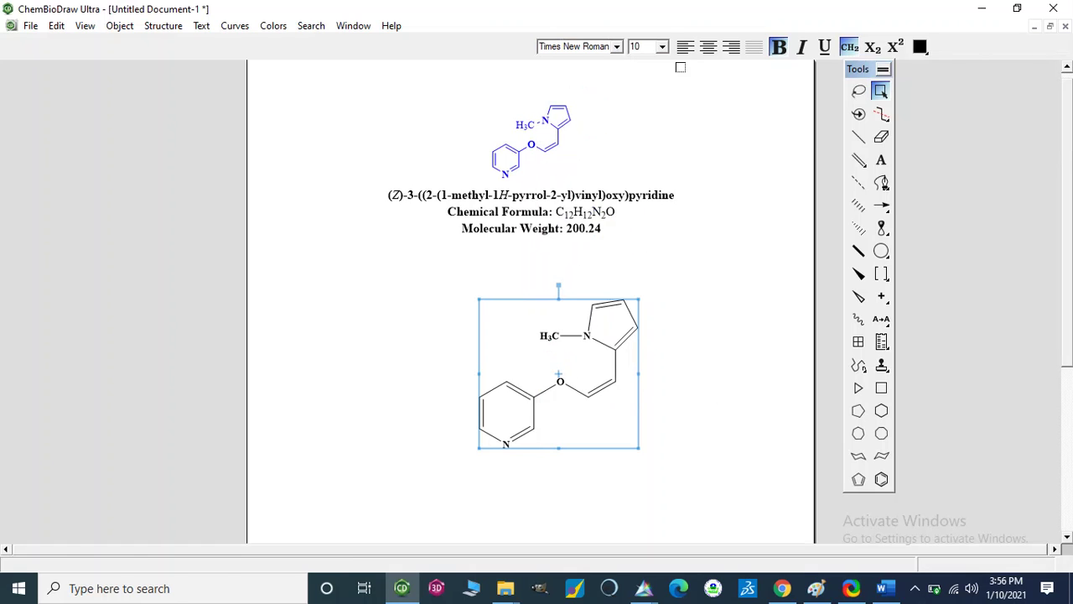
{"action": "left_click", "coordinate": [661, 47]}
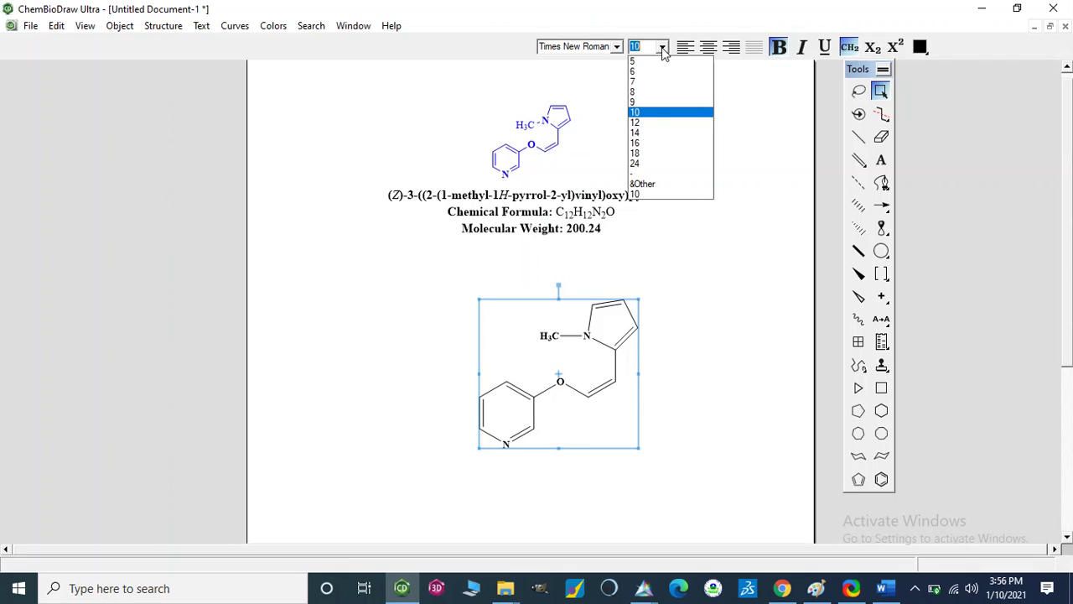
{"action": "left_click", "coordinate": [647, 124]}
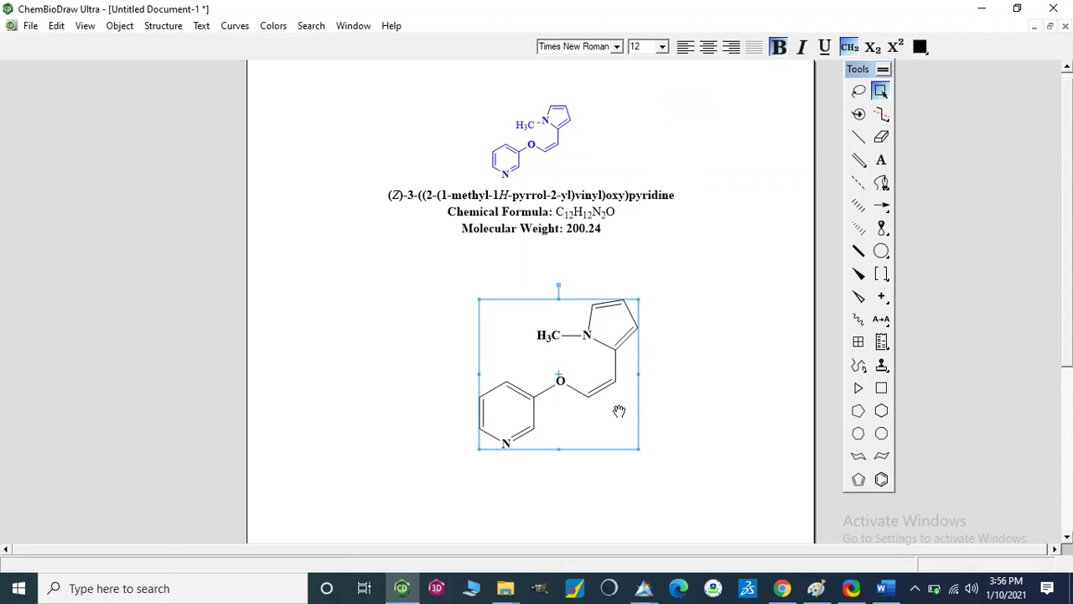
{"action": "left_click", "coordinate": [697, 407]}
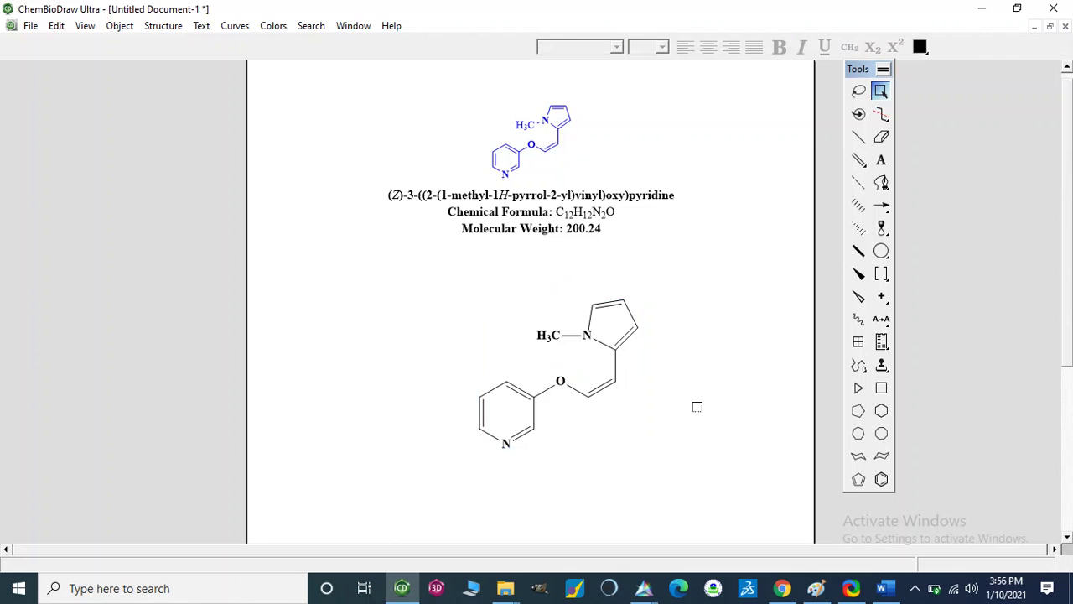
{"action": "left_click_drag", "start_coordinate": [438, 284], "coordinate": [687, 464]}
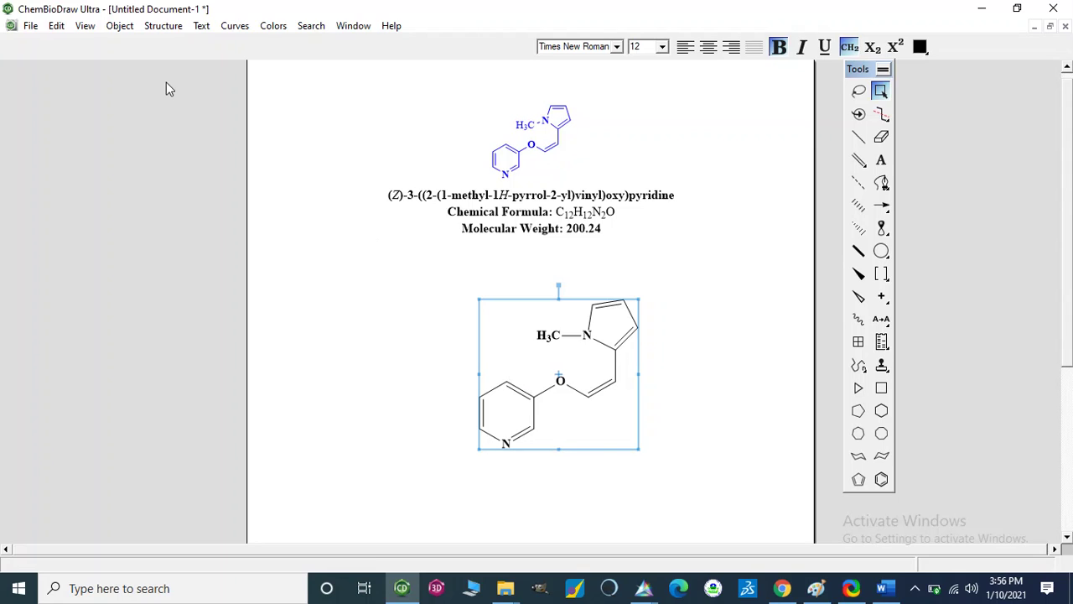
{"action": "left_click", "coordinate": [85, 30]}
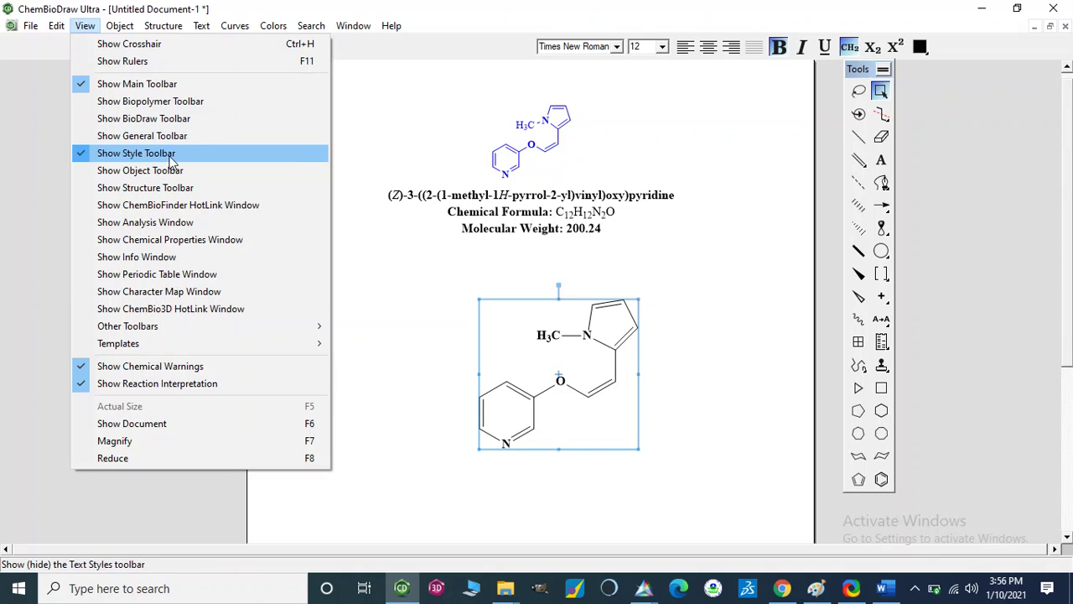
{"action": "left_click", "coordinate": [136, 153]}
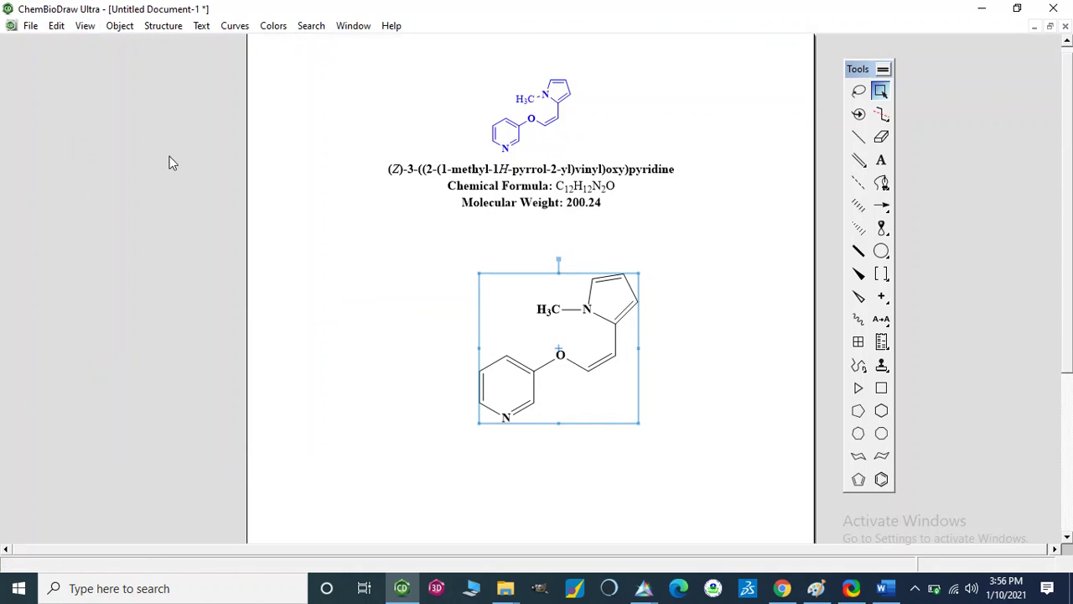
{"action": "left_click", "coordinate": [85, 26]}
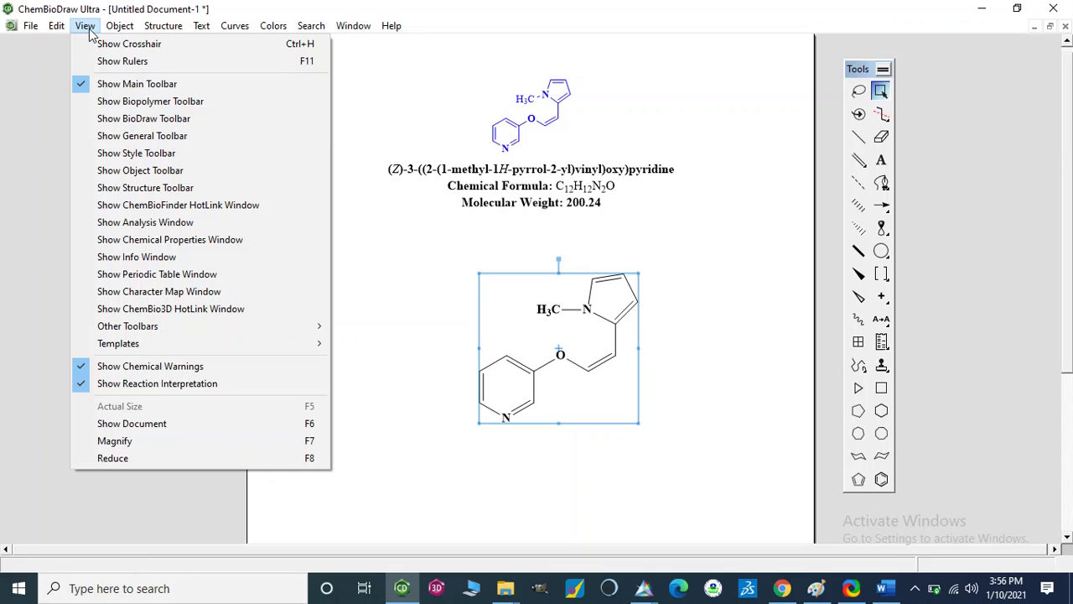
{"action": "left_click", "coordinate": [121, 154]}
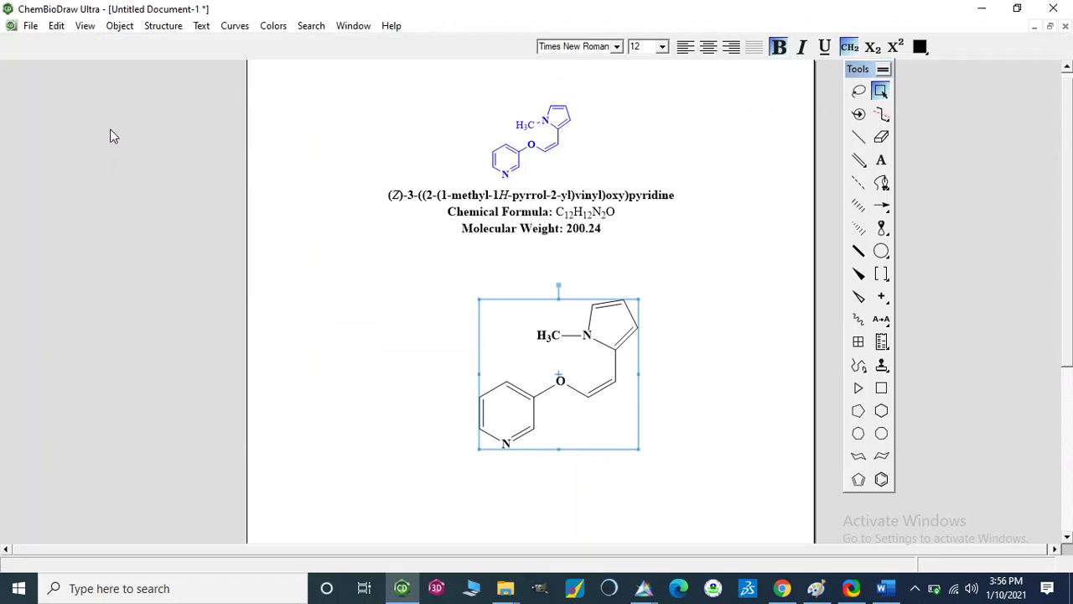
{"action": "left_click", "coordinate": [85, 27]}
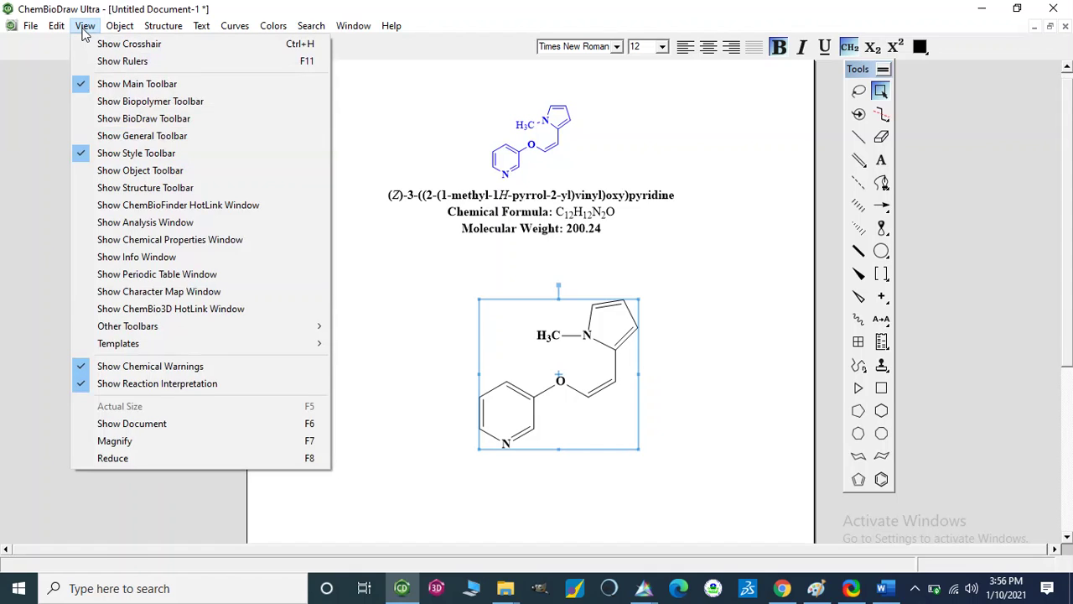
{"action": "left_click", "coordinate": [126, 189]}
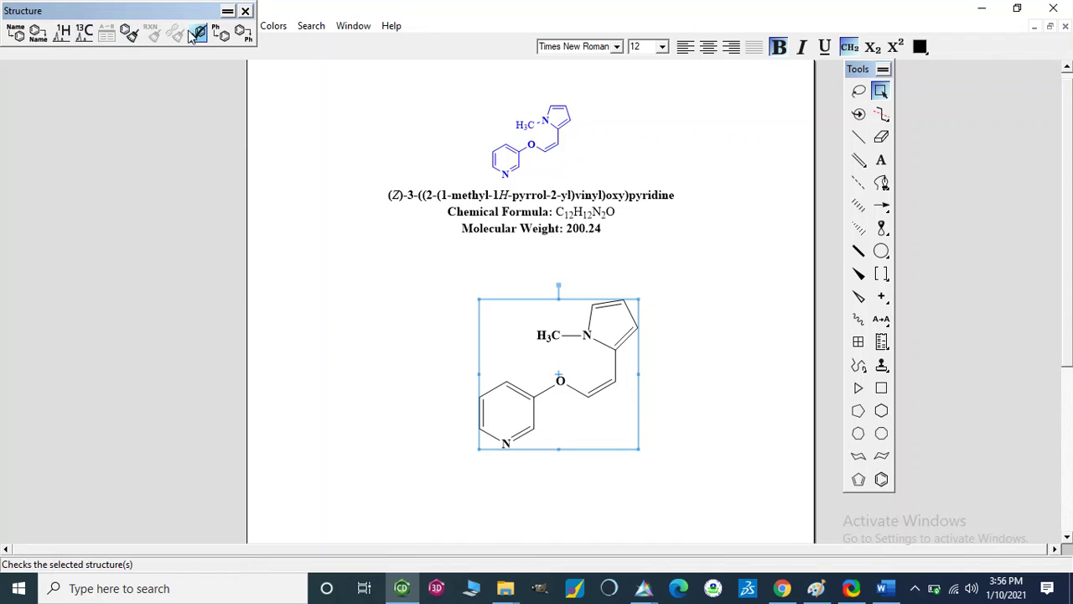
{"action": "left_click", "coordinate": [246, 12]}
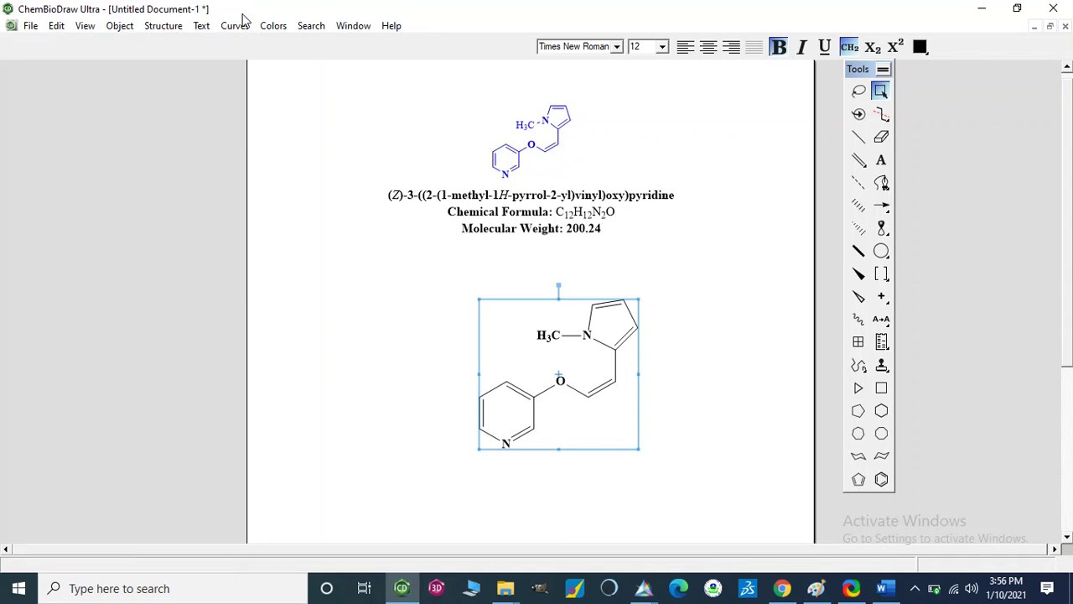
{"action": "left_click", "coordinate": [86, 27]}
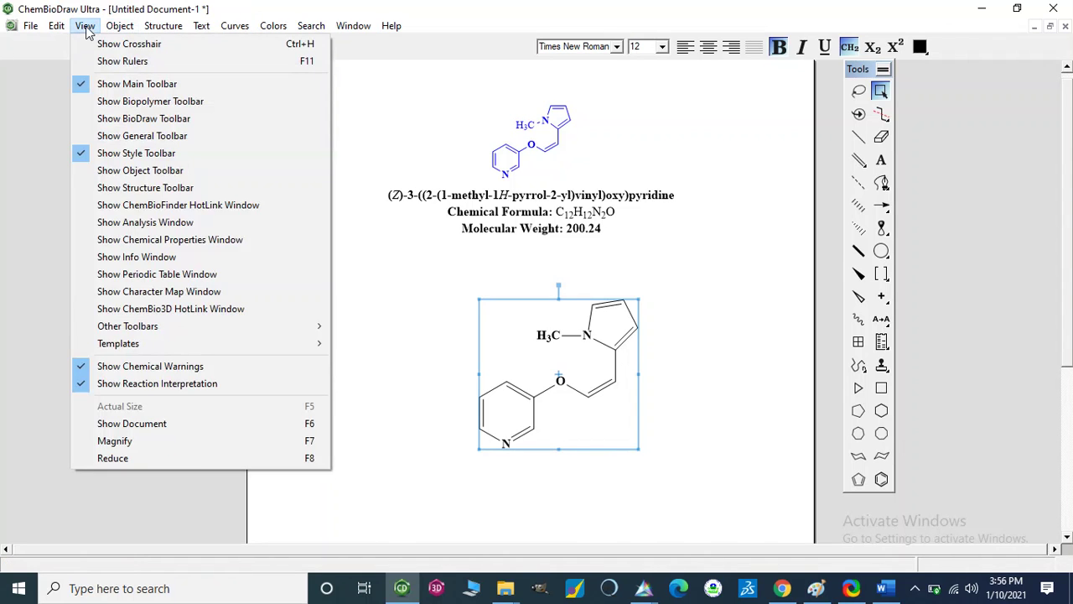
{"action": "left_click", "coordinate": [134, 172]}
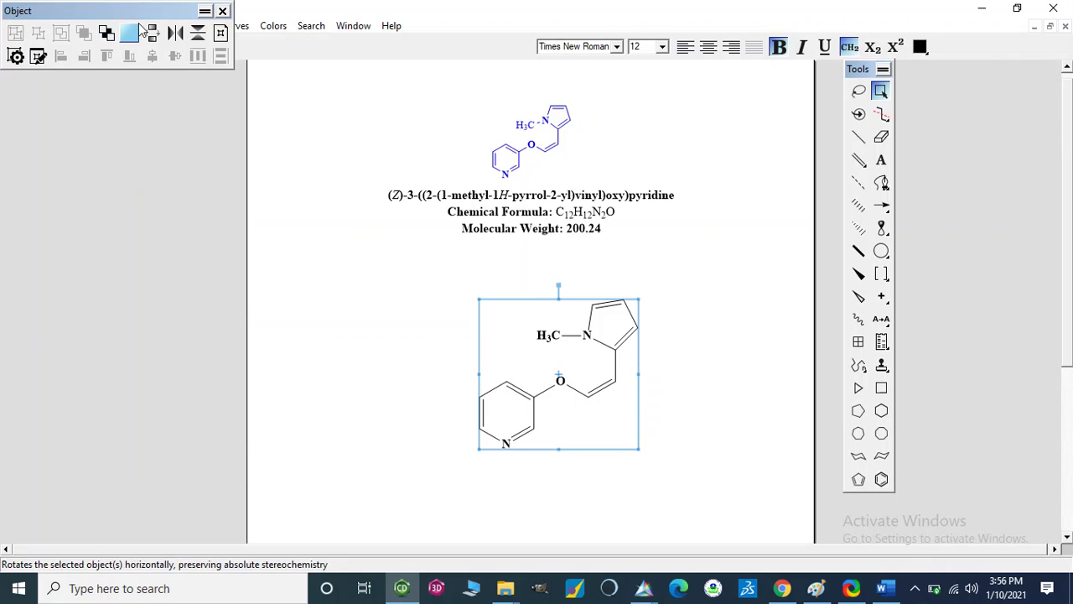
{"action": "left_click", "coordinate": [223, 13]}
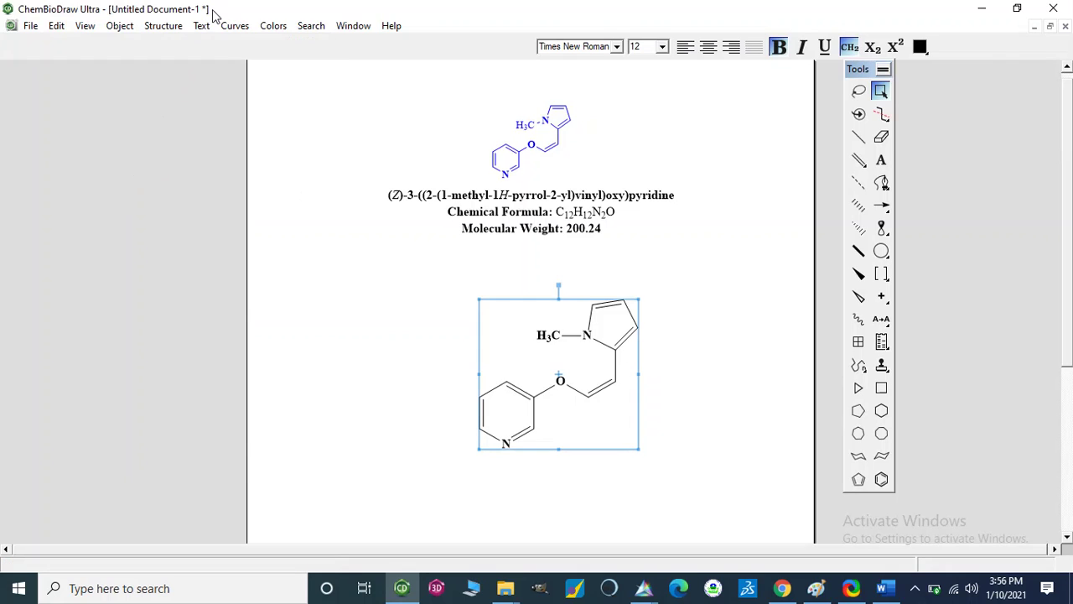
{"action": "left_click", "coordinate": [85, 26]}
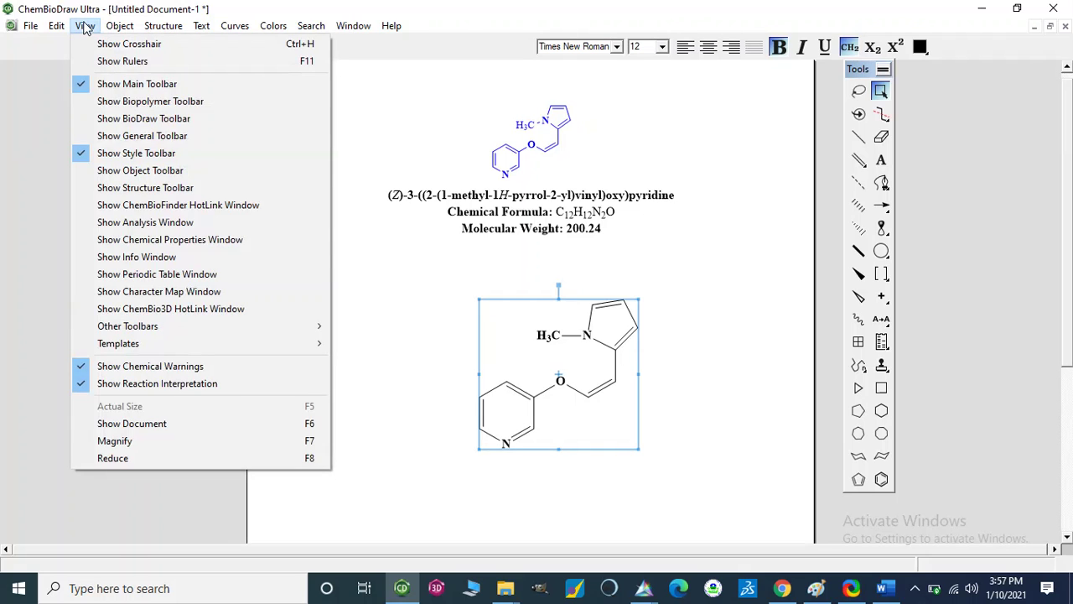
{"action": "left_click", "coordinate": [134, 137]}
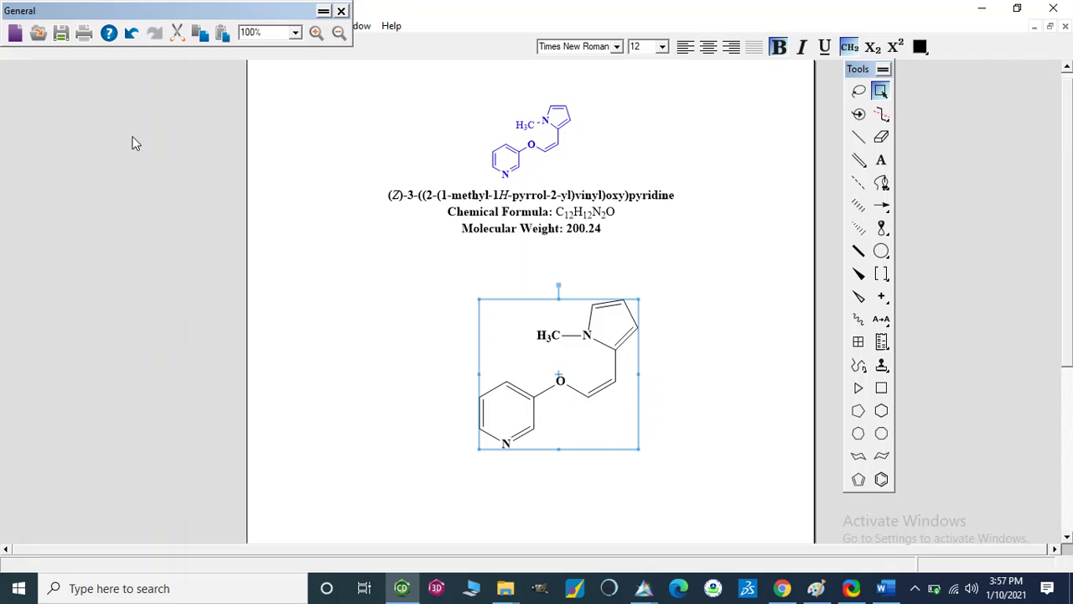
{"action": "left_click", "coordinate": [342, 12]}
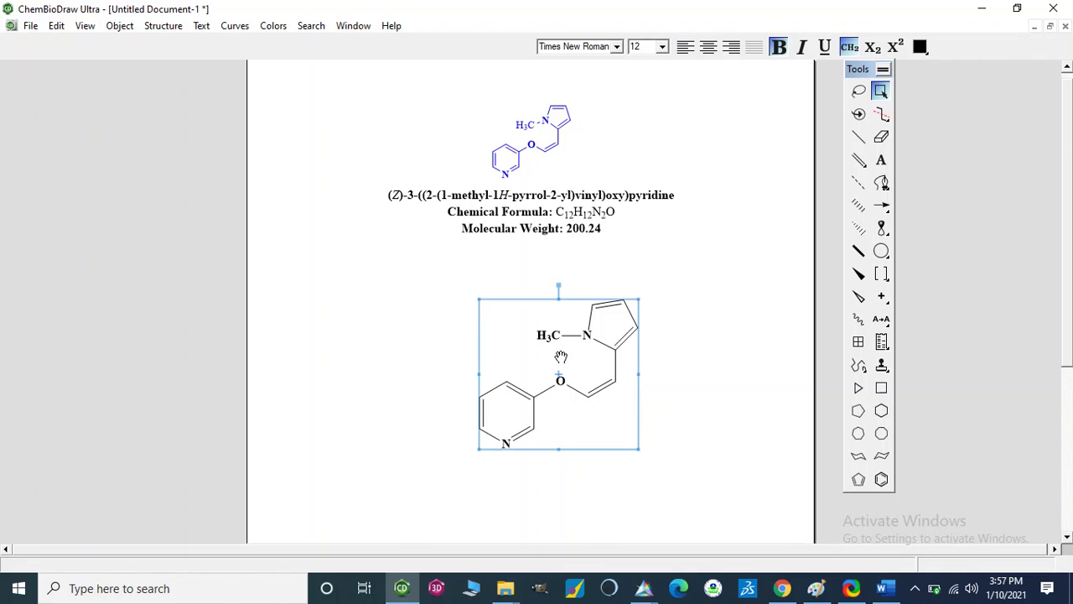
- Scale the redraw to a 0.2 in median bond and nudge it up toward the labels
{"action": "right_click", "coordinate": [524, 378]}
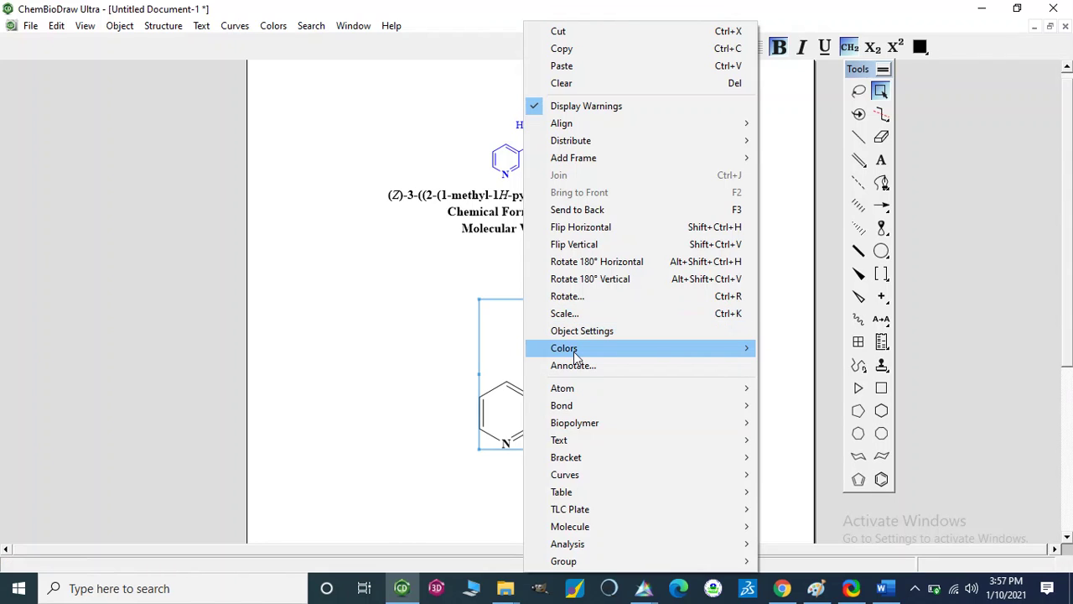
{"action": "mouse_move", "coordinate": [576, 356]}
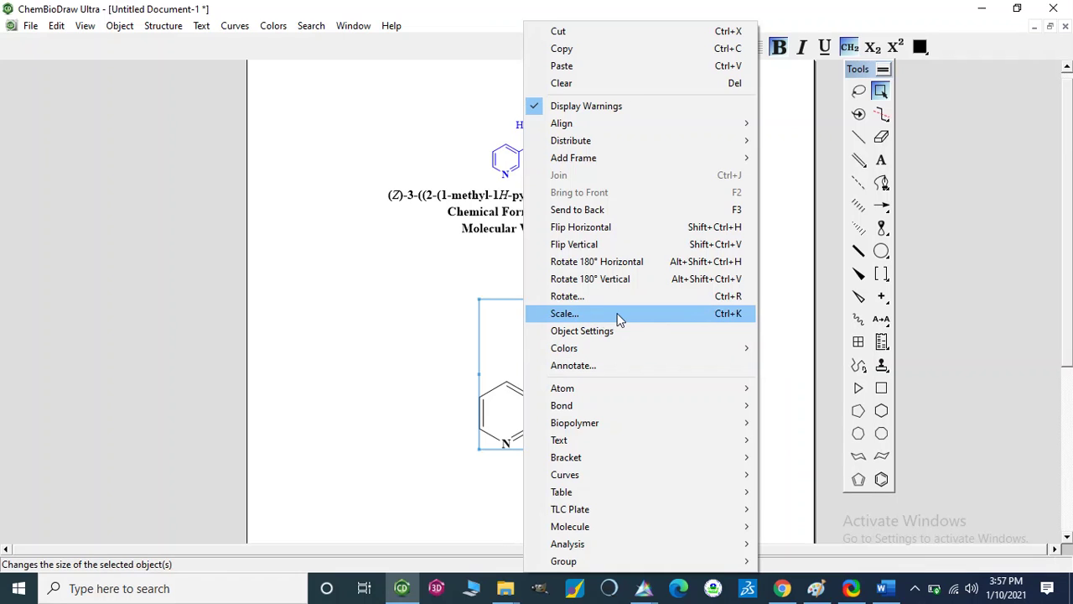
{"action": "left_click", "coordinate": [644, 319]}
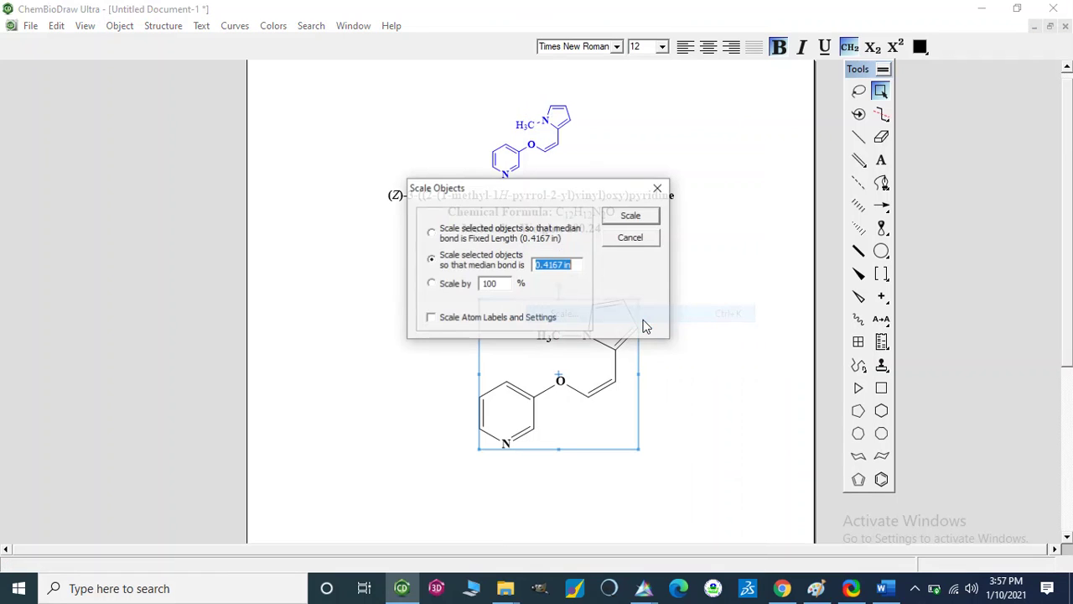
{"action": "left_click", "coordinate": [562, 269]}
{"action": "key", "text": "BackSpace"}
{"action": "key", "text": "BackSpace"}
{"action": "key", "text": "BackSpace"}
{"action": "key", "text": "BackSpace"}
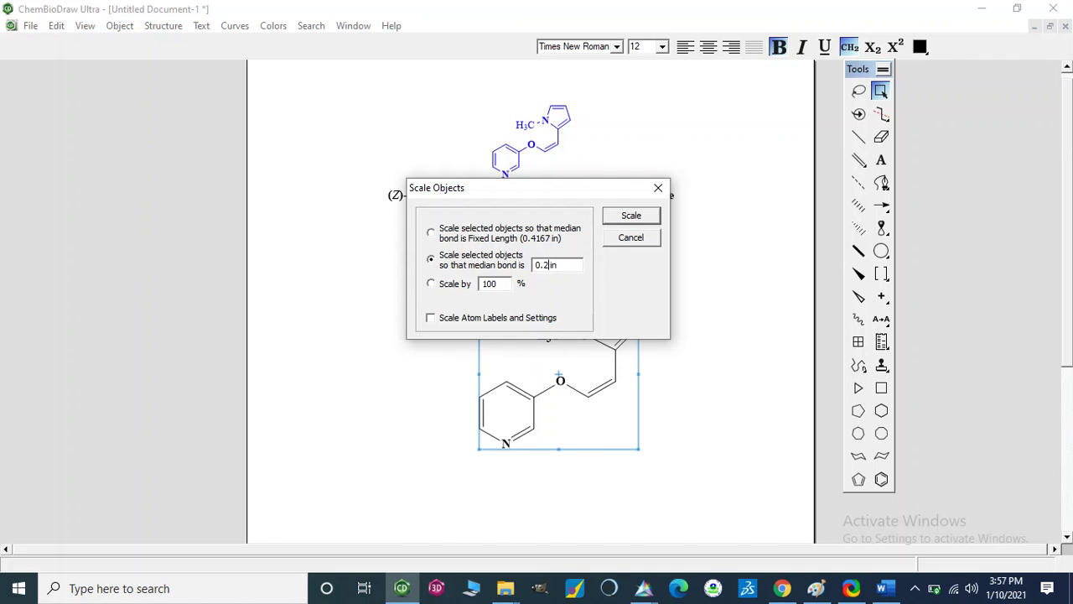
{"action": "left_click", "coordinate": [623, 217]}
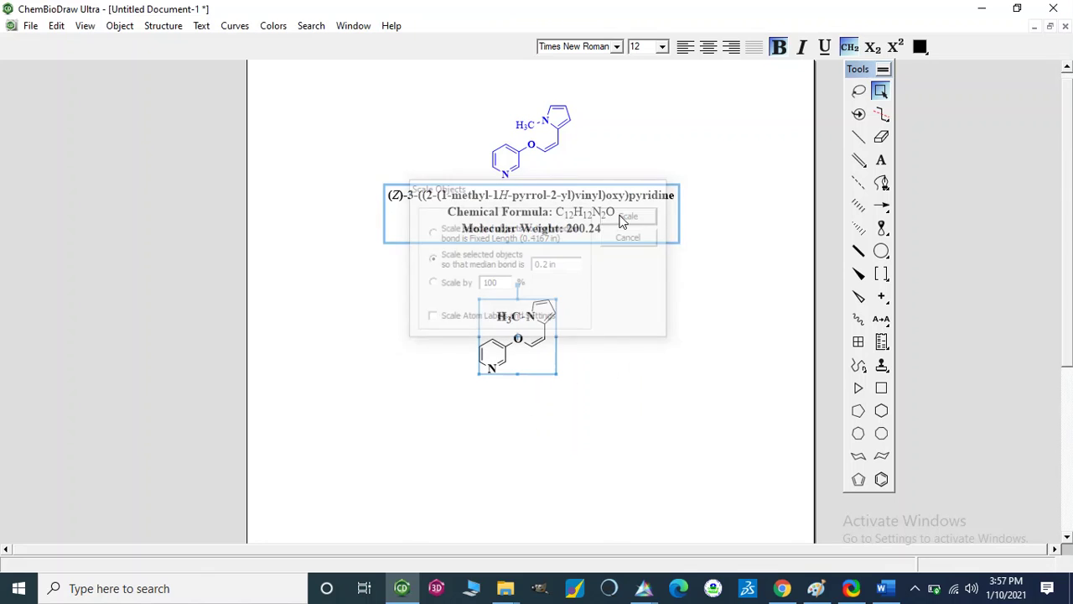
{"action": "left_click_drag", "start_coordinate": [520, 338], "coordinate": [536, 326]}
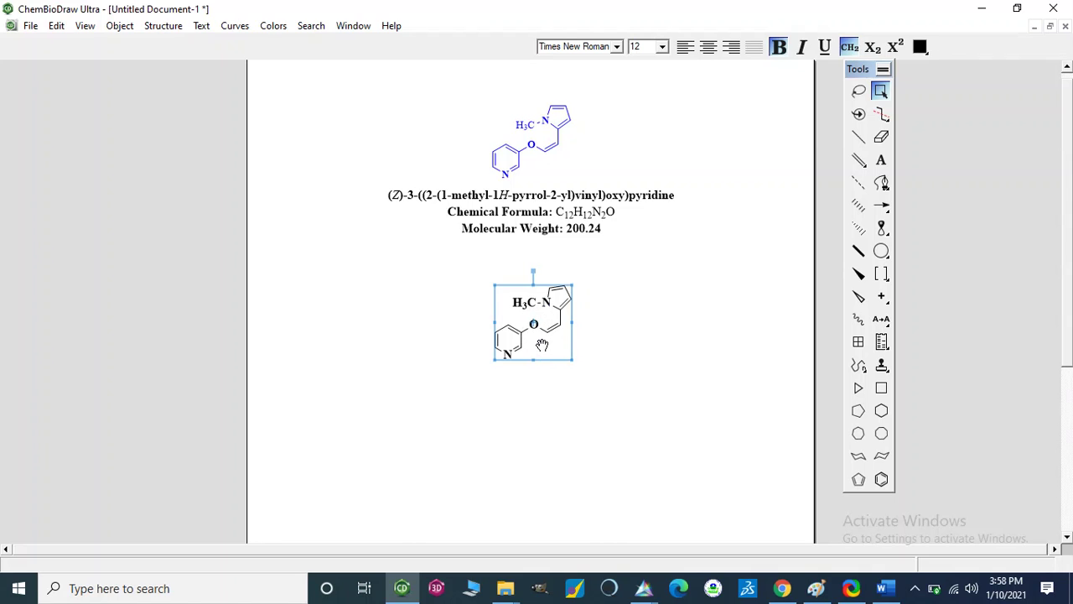
- Select the lower structure and set its atom labels to 10 pt
{"action": "left_click", "coordinate": [521, 124]}
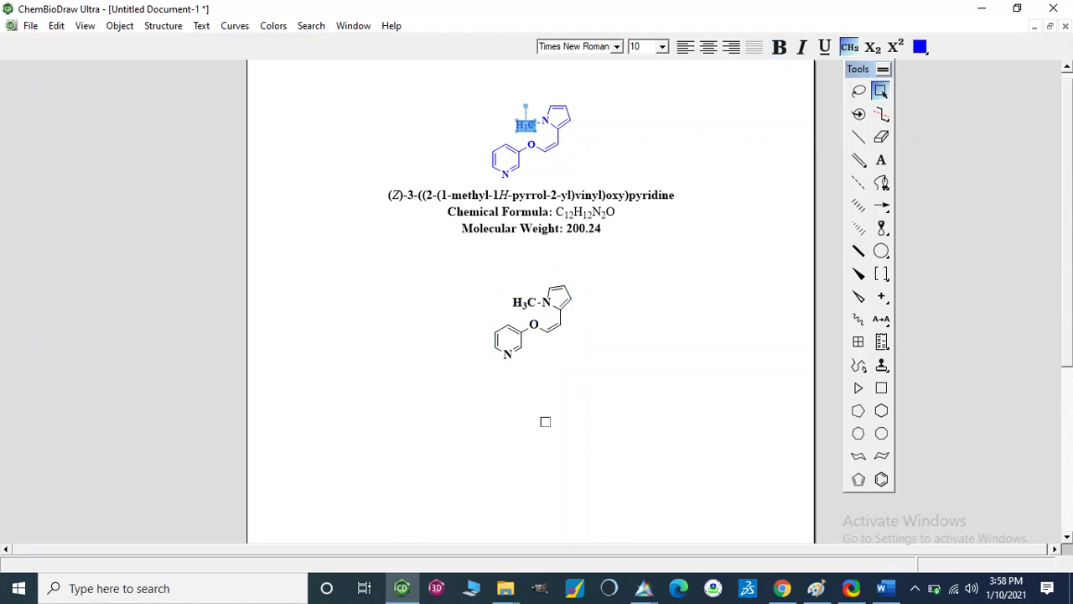
{"action": "left_click", "coordinate": [480, 275]}
{"action": "left_click_drag", "start_coordinate": [474, 267], "coordinate": [613, 394]}
{"action": "left_click", "coordinate": [663, 47]}
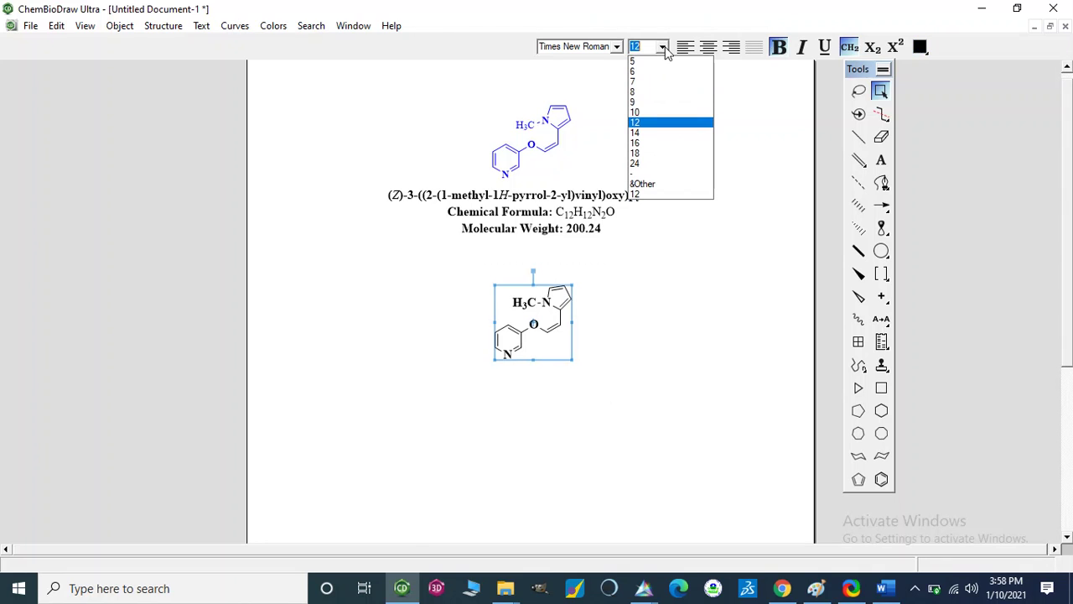
{"action": "left_click", "coordinate": [643, 91]}
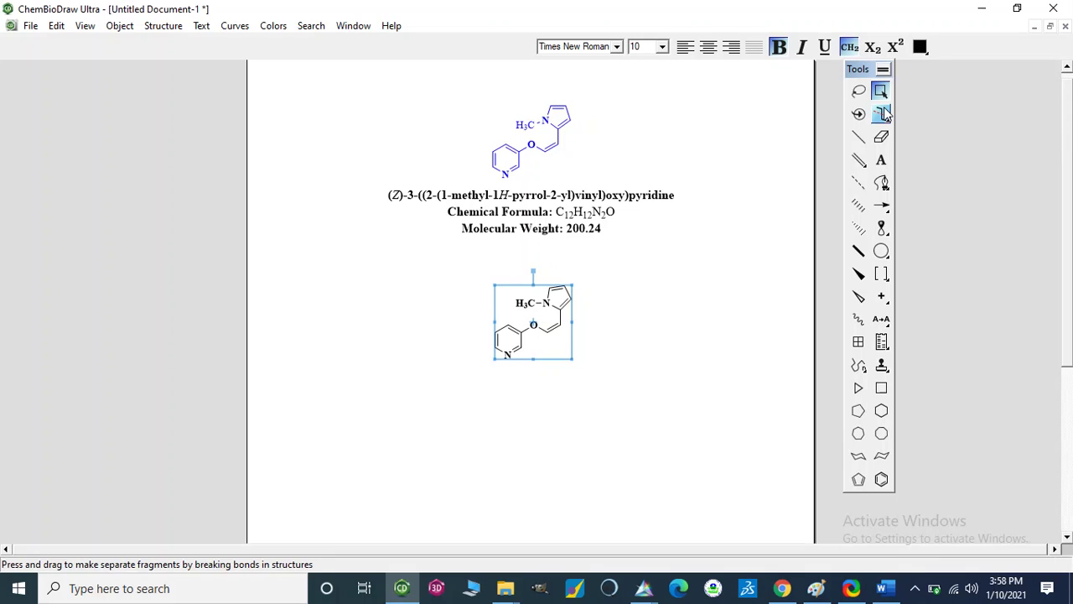
- Colour the lower structure blue from the toolbar palette
{"action": "left_click", "coordinate": [927, 53]}
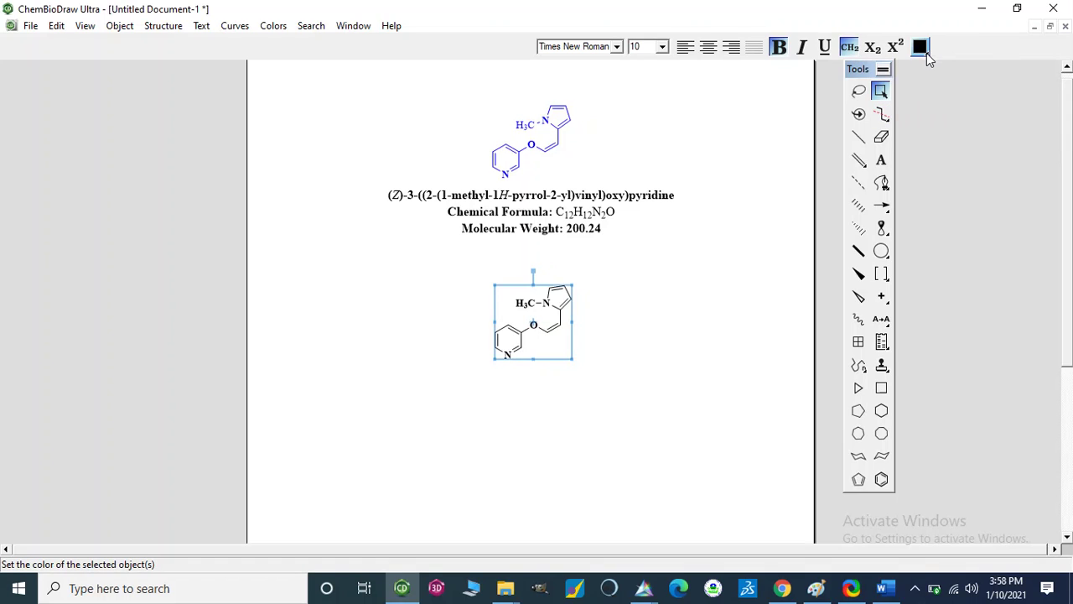
{"action": "left_click", "coordinate": [927, 53]}
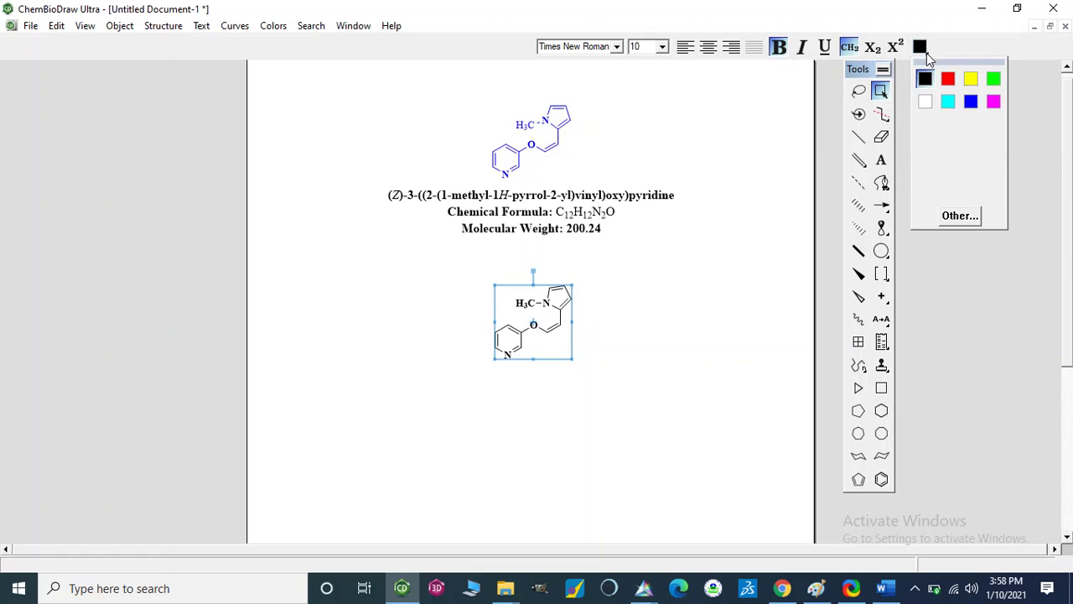
{"action": "left_click", "coordinate": [971, 104]}
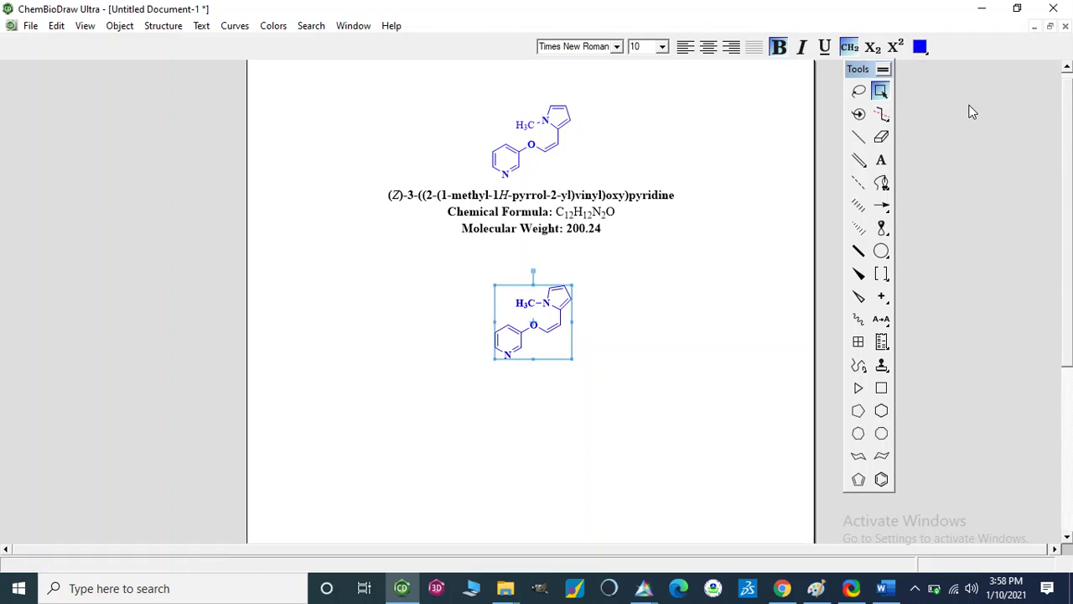
{"action": "left_click", "coordinate": [641, 352]}
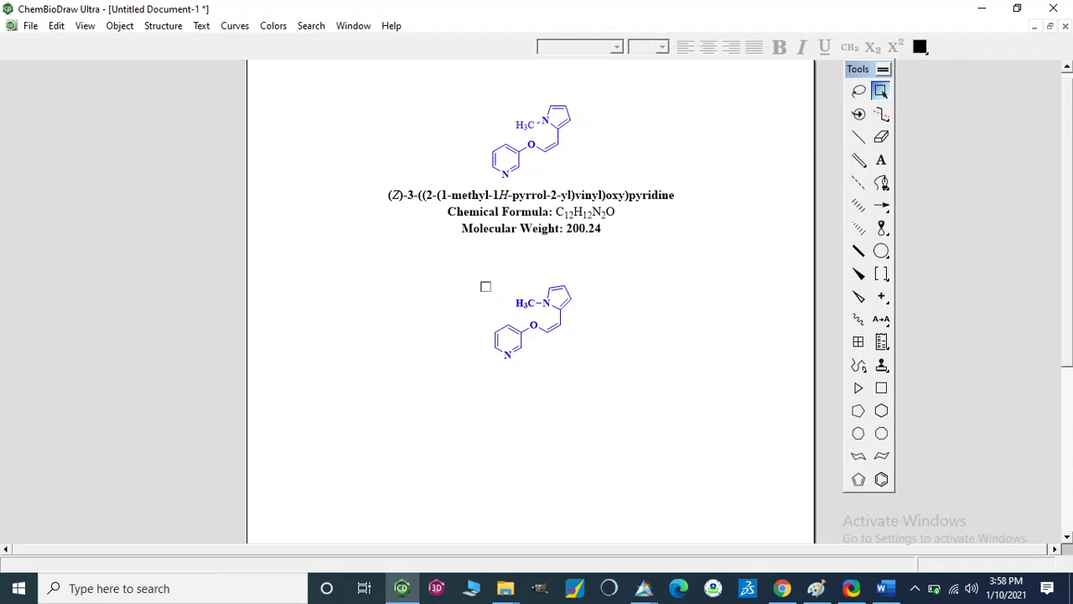
{"action": "left_click_drag", "start_coordinate": [485, 287], "coordinate": [596, 373]}
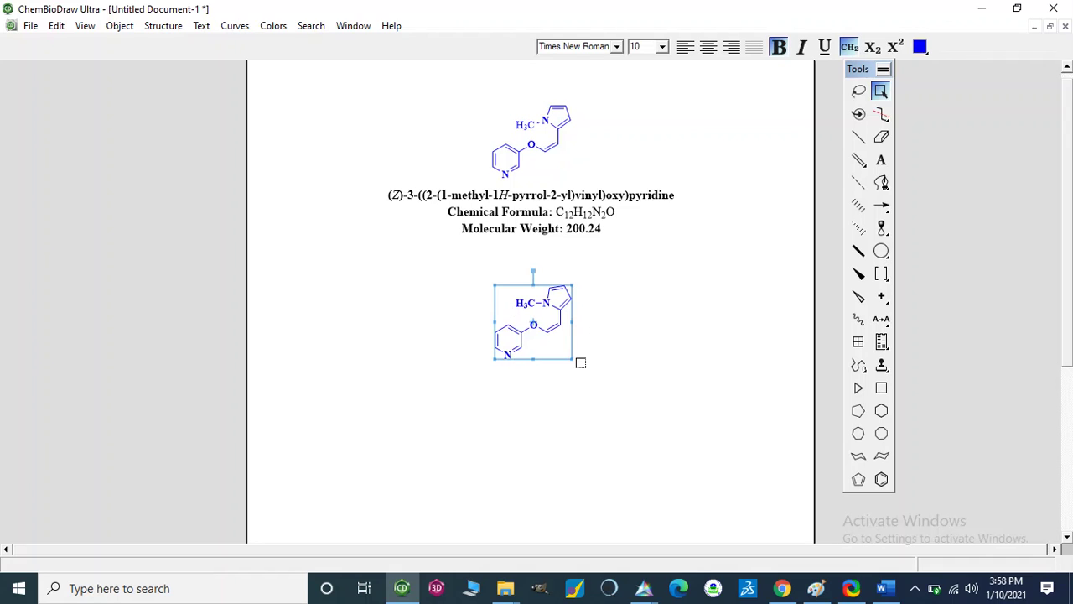
{"action": "left_click_drag", "start_coordinate": [466, 83], "coordinate": [582, 188]}
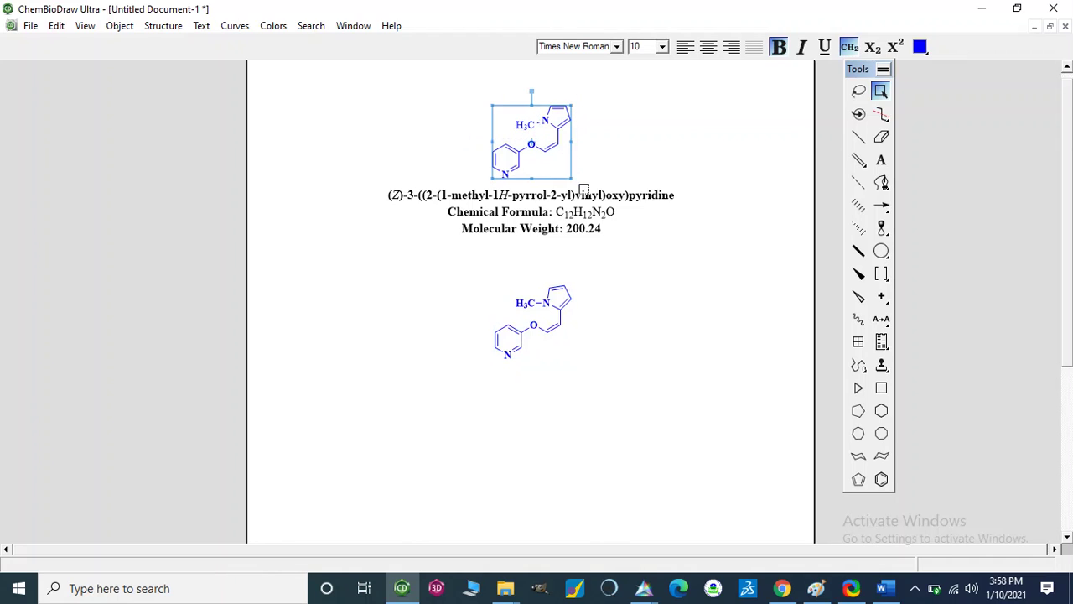
- Apply bold to the lower molecule's atom labels with the Bold button
{"action": "left_click", "coordinate": [779, 50]}
{"action": "left_click_drag", "start_coordinate": [470, 278], "coordinate": [611, 385]}
{"action": "left_click", "coordinate": [779, 49]}
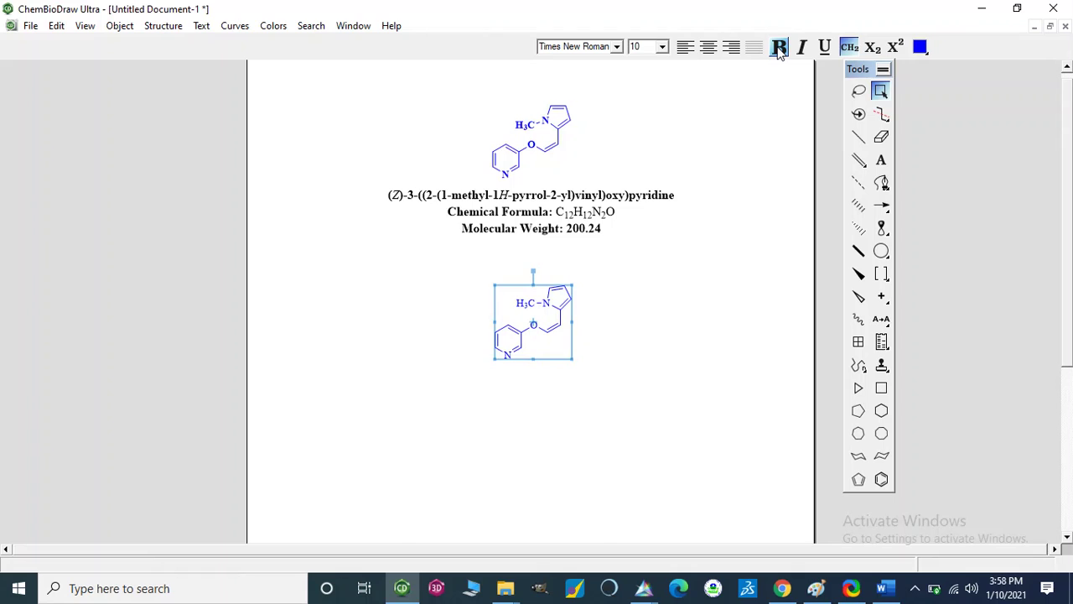
{"action": "left_click", "coordinate": [779, 48]}
{"action": "left_click", "coordinate": [575, 396]}
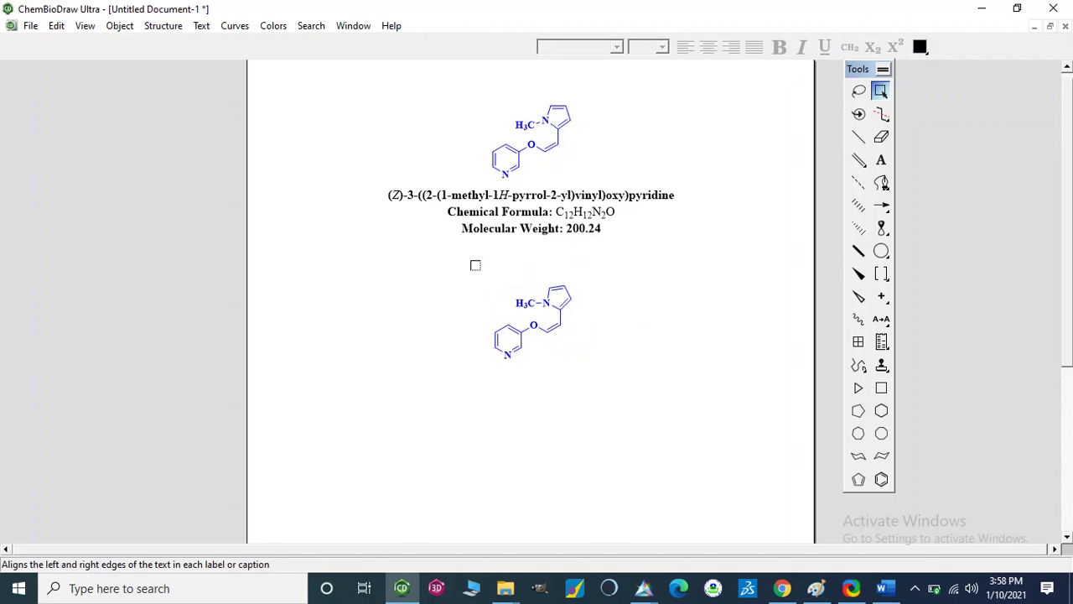
{"action": "left_click_drag", "start_coordinate": [472, 263], "coordinate": [625, 407]}
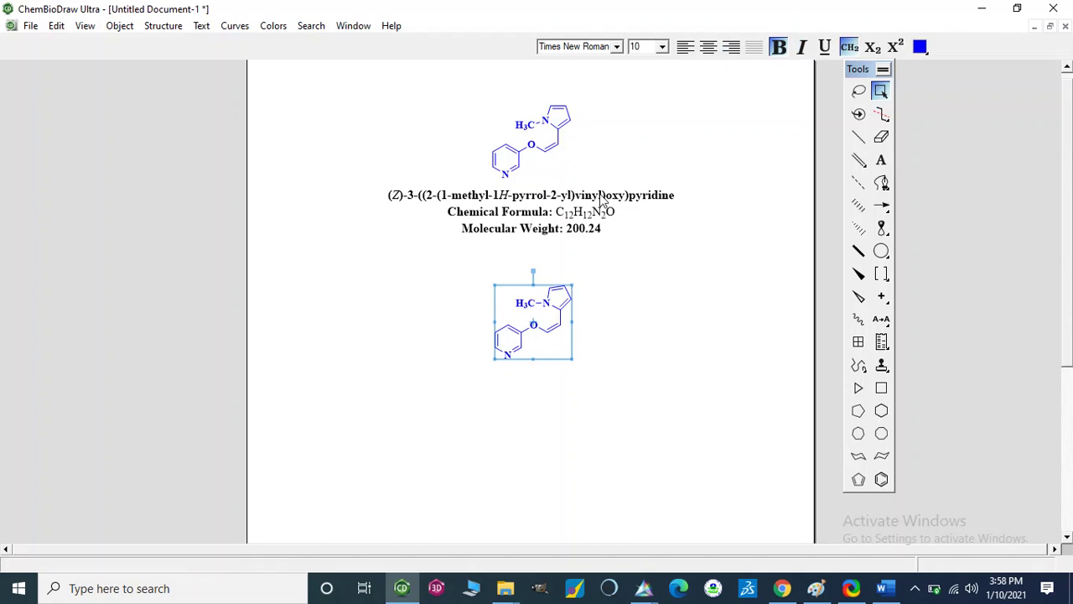
{"action": "left_click", "coordinate": [561, 208]}
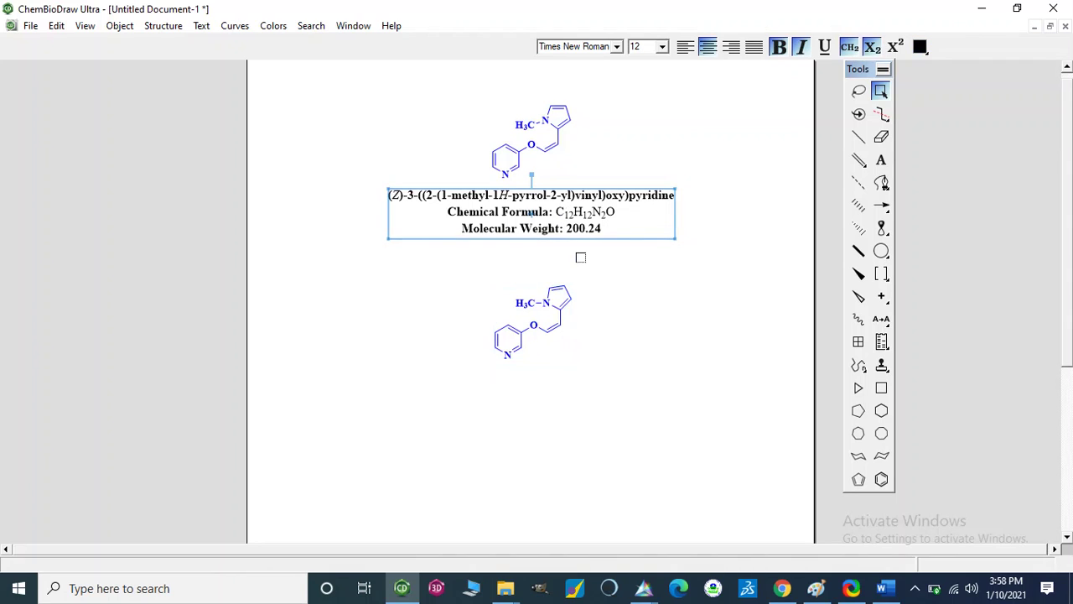
{"action": "left_click_drag", "start_coordinate": [480, 268], "coordinate": [568, 366]}
- Attach the structure name, C12H12N2O formula and 200.24 molecular weight labels under the redrawn molecule
{"action": "right_click", "coordinate": [527, 332]}
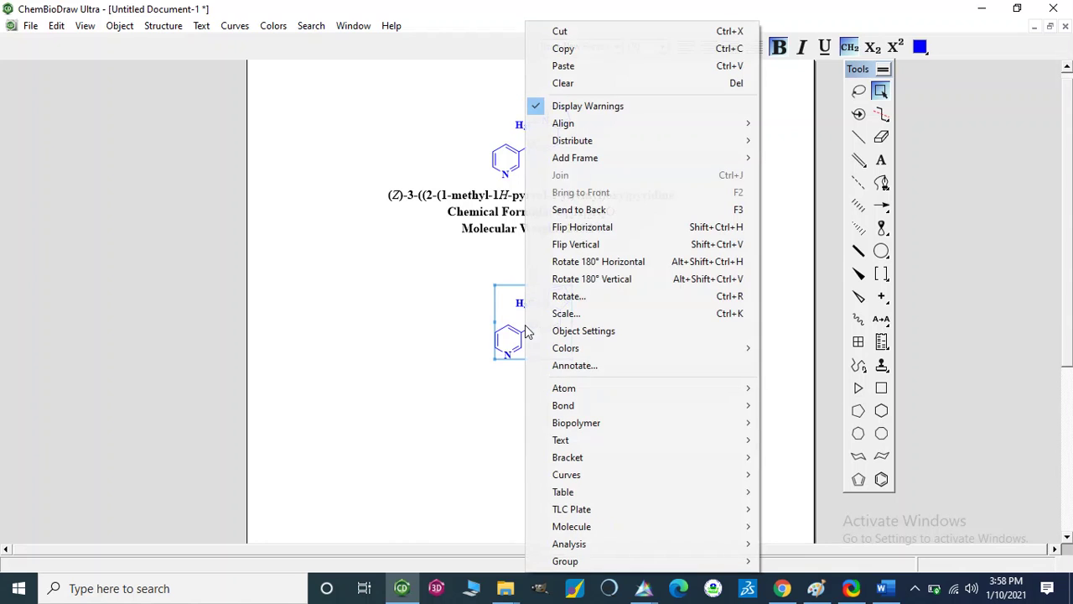
{"action": "mouse_move", "coordinate": [618, 544]}
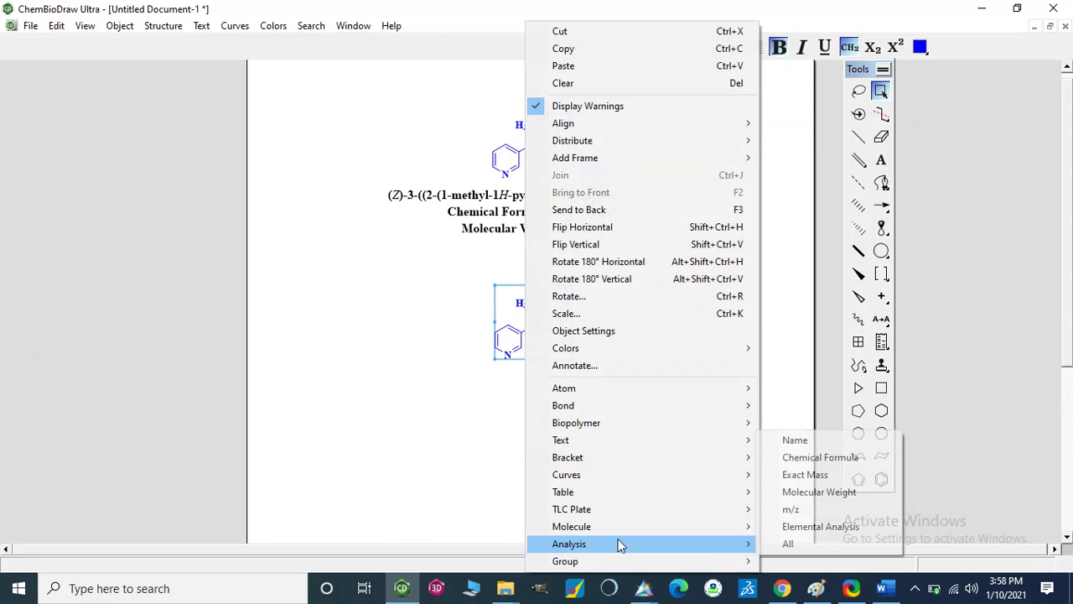
{"action": "left_click", "coordinate": [795, 440]}
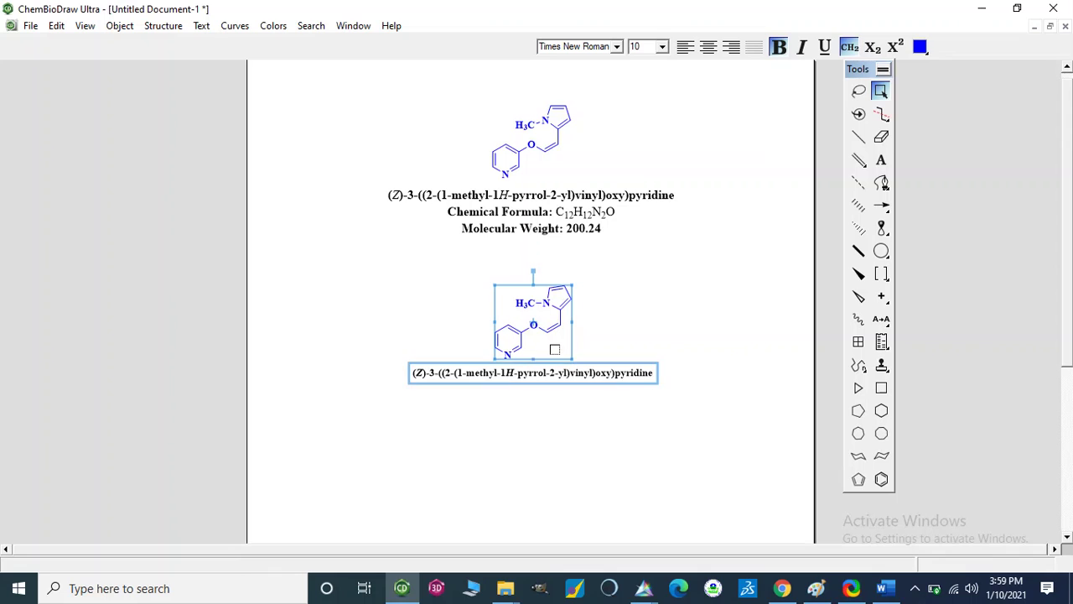
{"action": "right_click", "coordinate": [527, 335]}
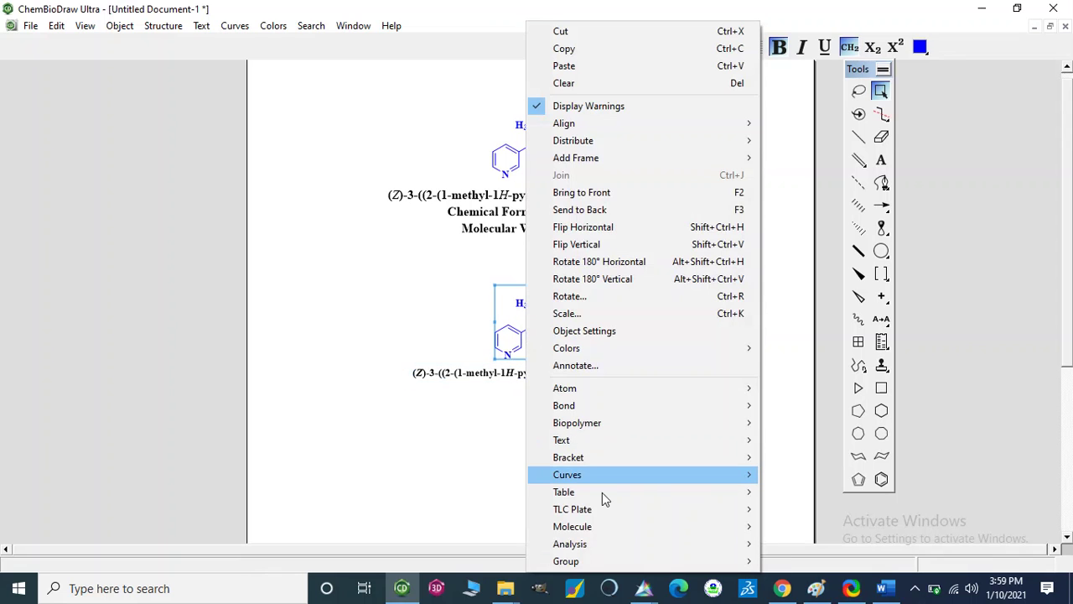
{"action": "mouse_move", "coordinate": [680, 545]}
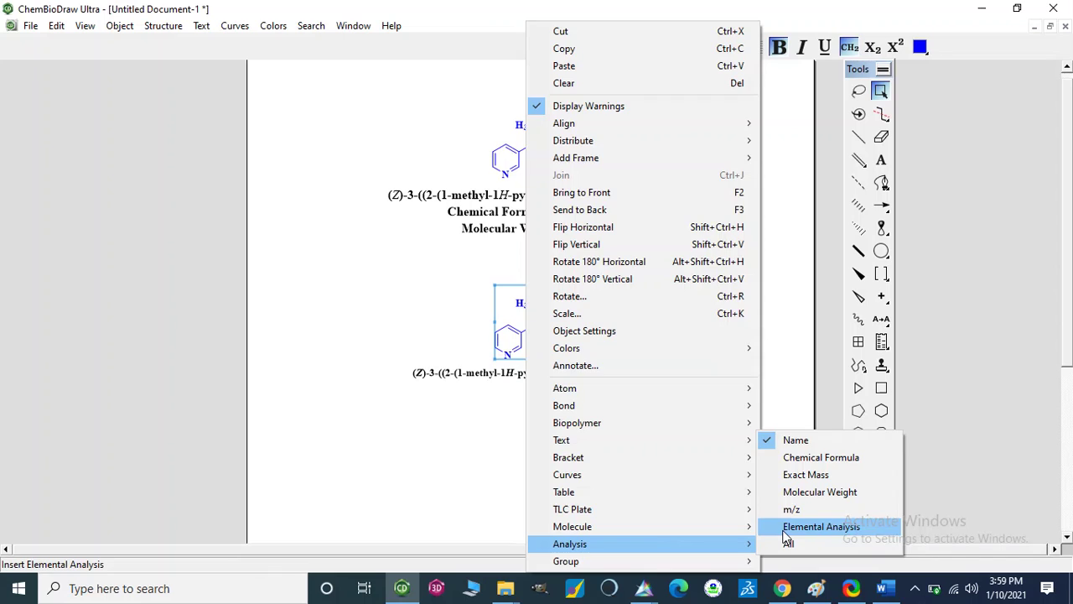
{"action": "left_click", "coordinate": [791, 458]}
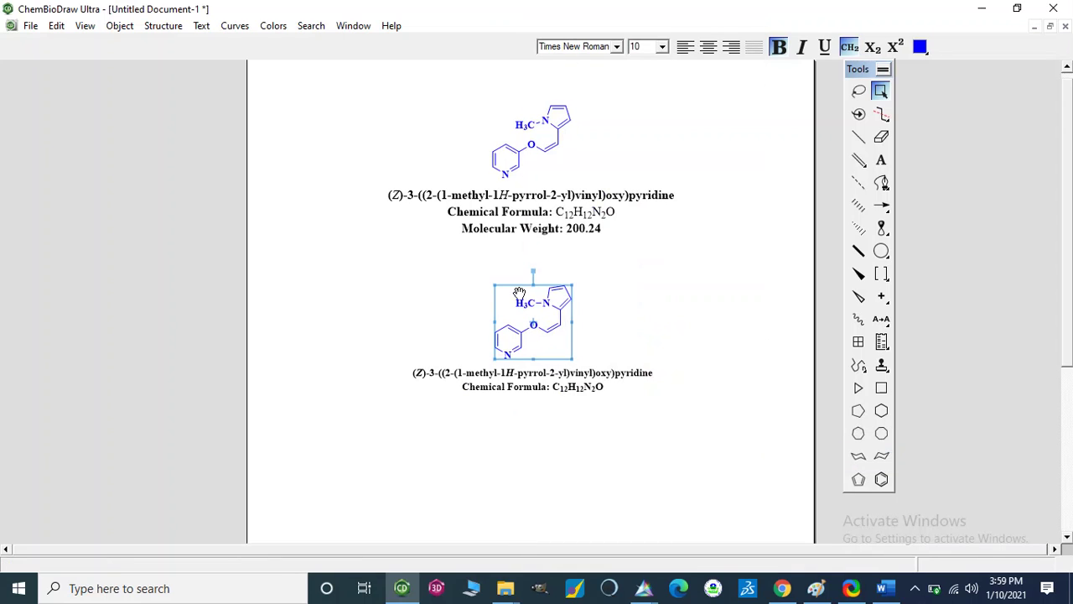
{"action": "right_click", "coordinate": [518, 336]}
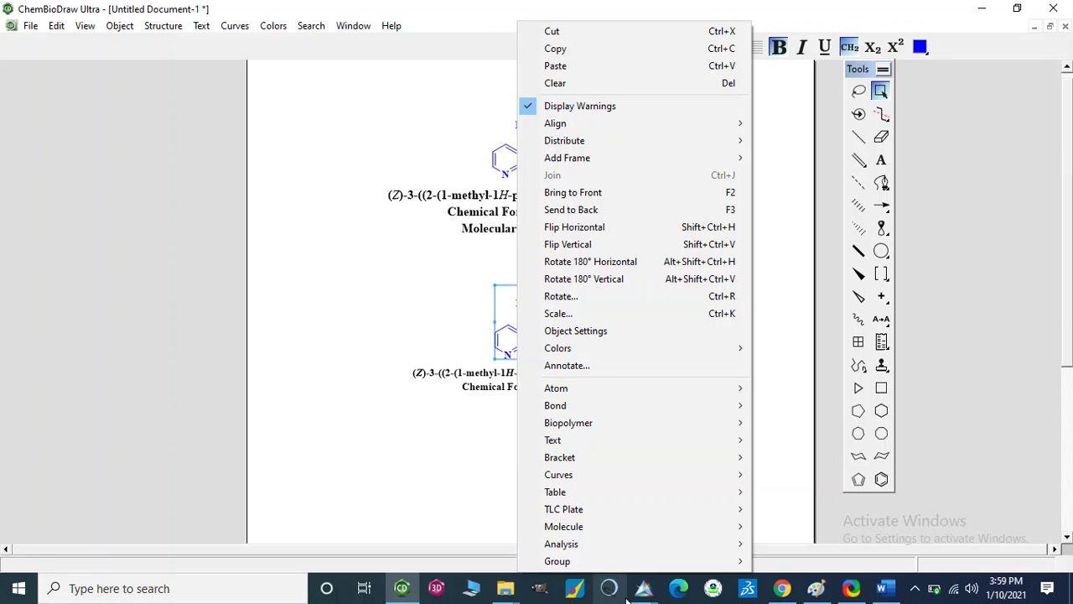
{"action": "mouse_move", "coordinate": [709, 545]}
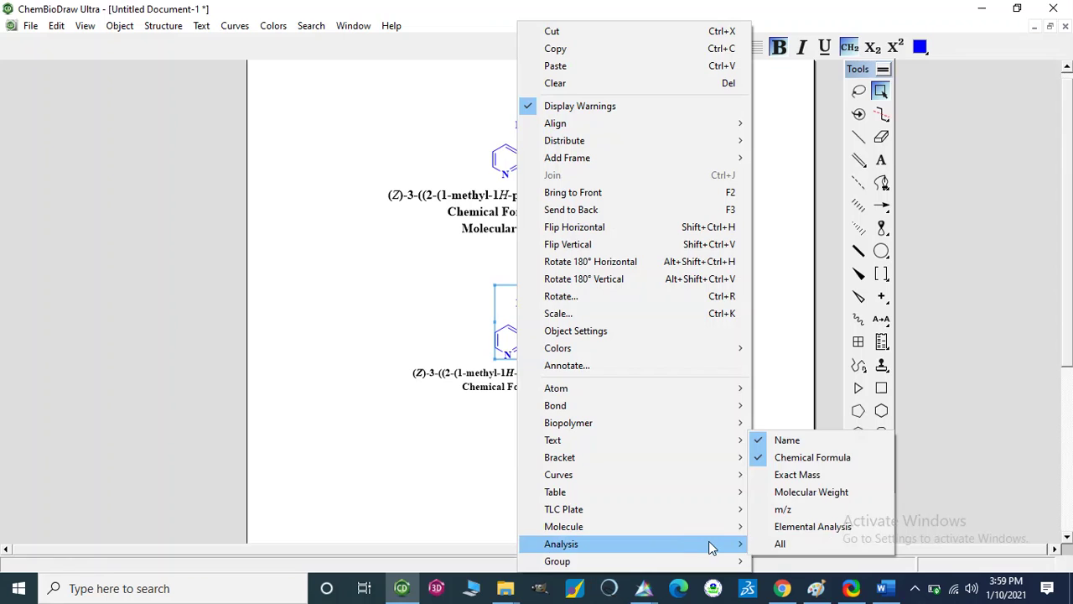
{"action": "left_click", "coordinate": [789, 493]}
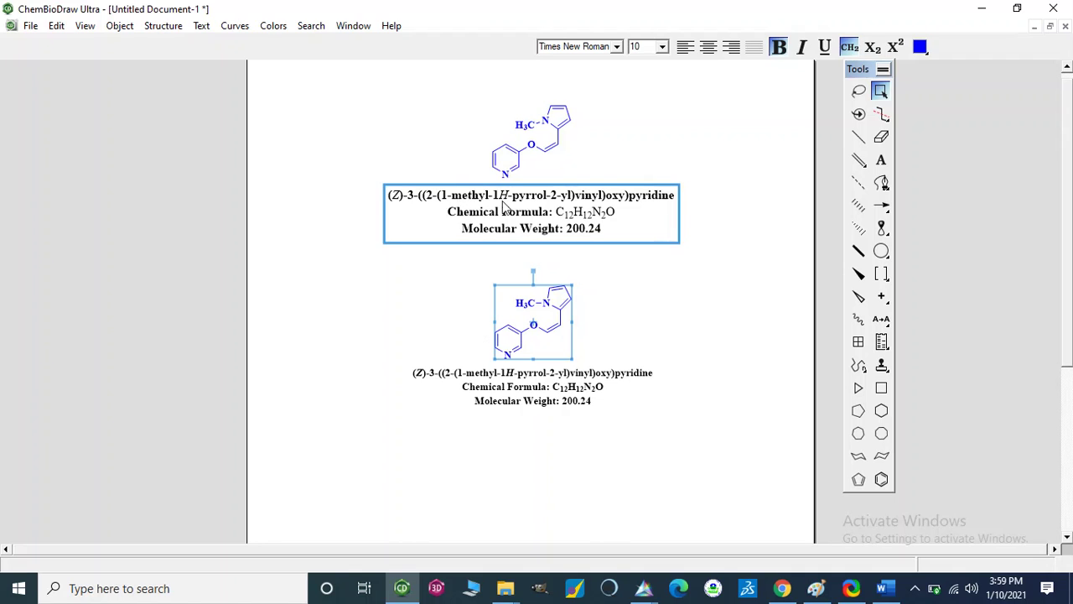
- Check the reference caption size, then set the lower molecule's caption block to 12 pt
{"action": "left_click", "coordinate": [502, 199]}
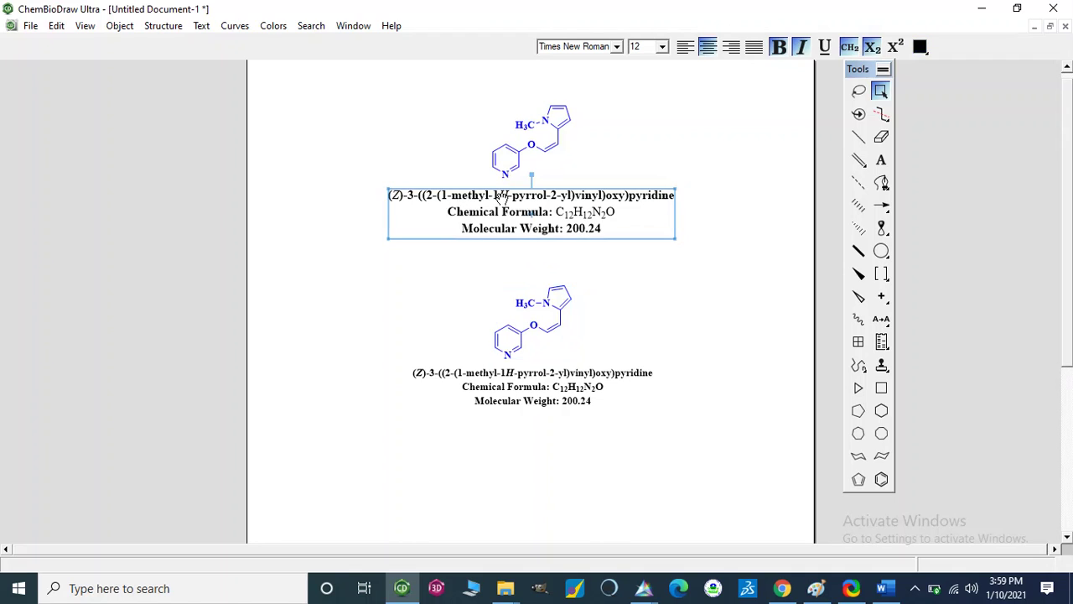
{"action": "left_click", "coordinate": [499, 386]}
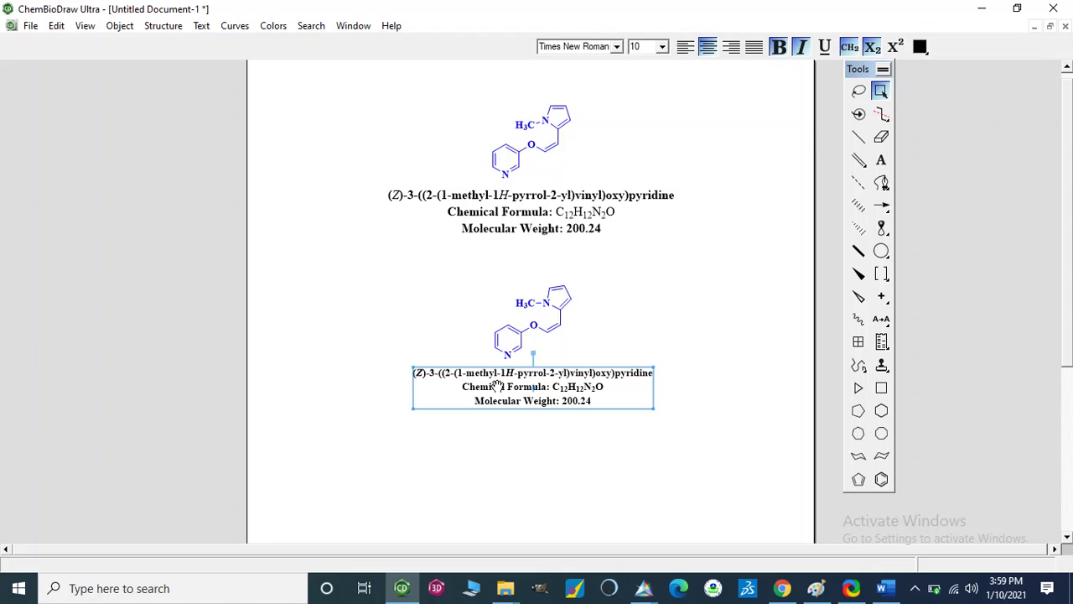
{"action": "left_click", "coordinate": [662, 47]}
{"action": "left_click", "coordinate": [647, 122]}
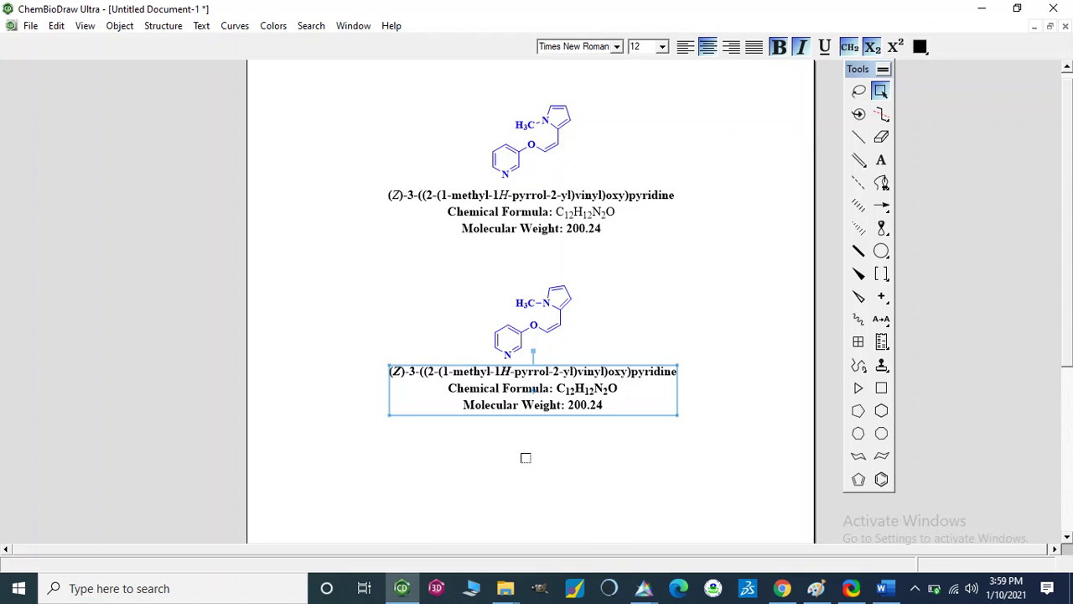
{"action": "left_click", "coordinate": [526, 458]}
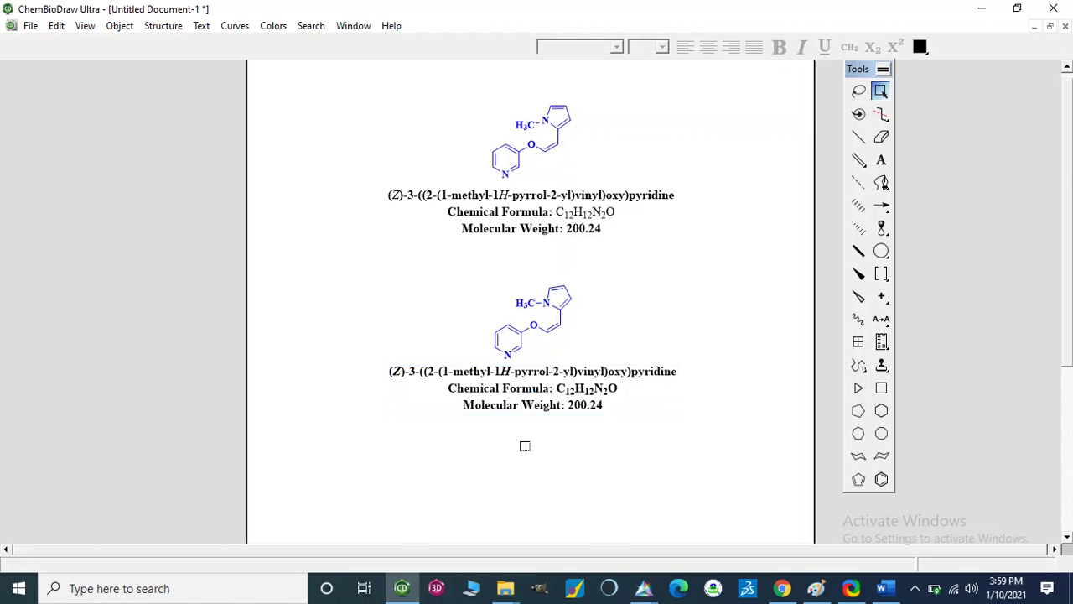